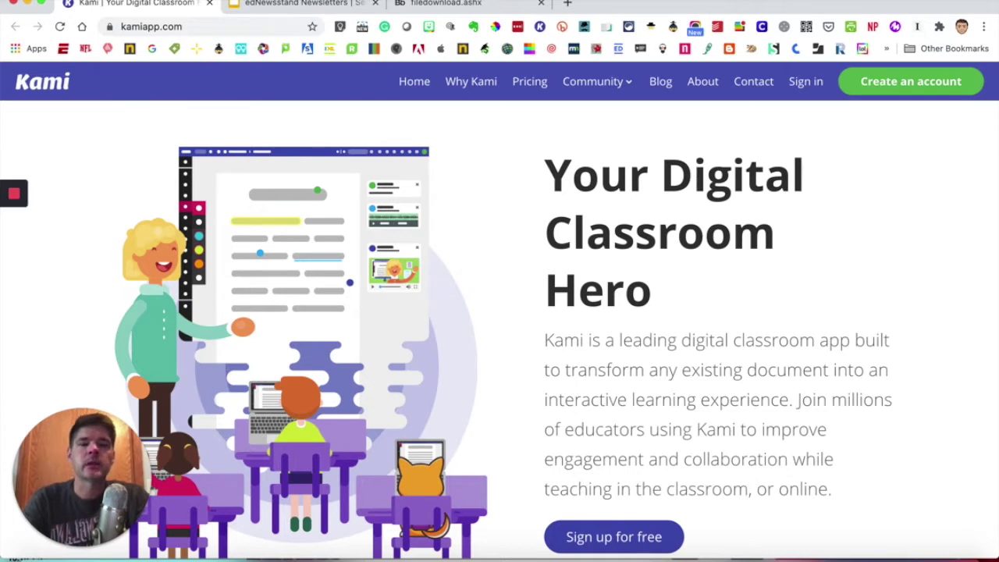
# Sign in to the Kami web app and switch to the edNewsstand newsletter tab.
pyautogui.click(811, 85)
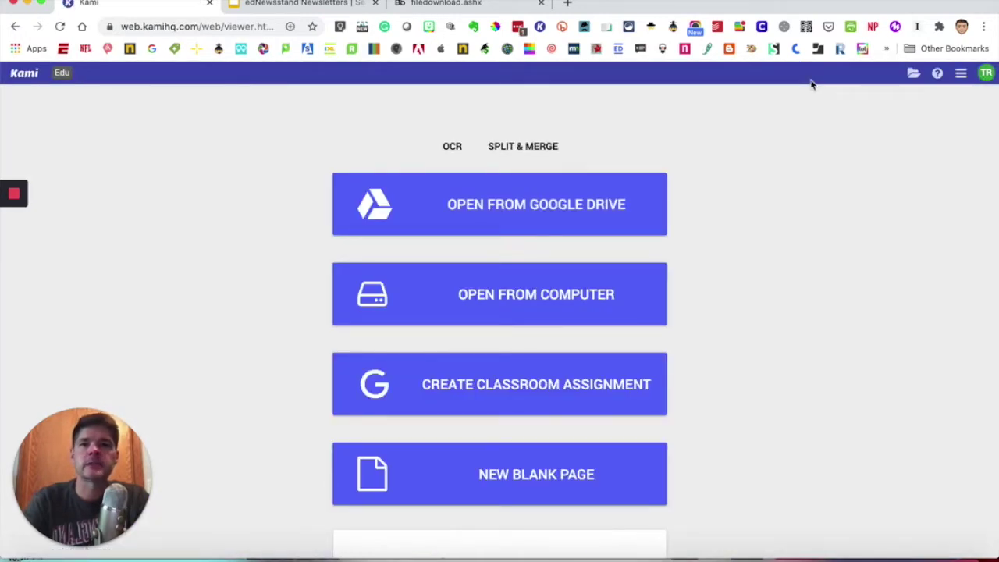
pyautogui.click(324, 6)
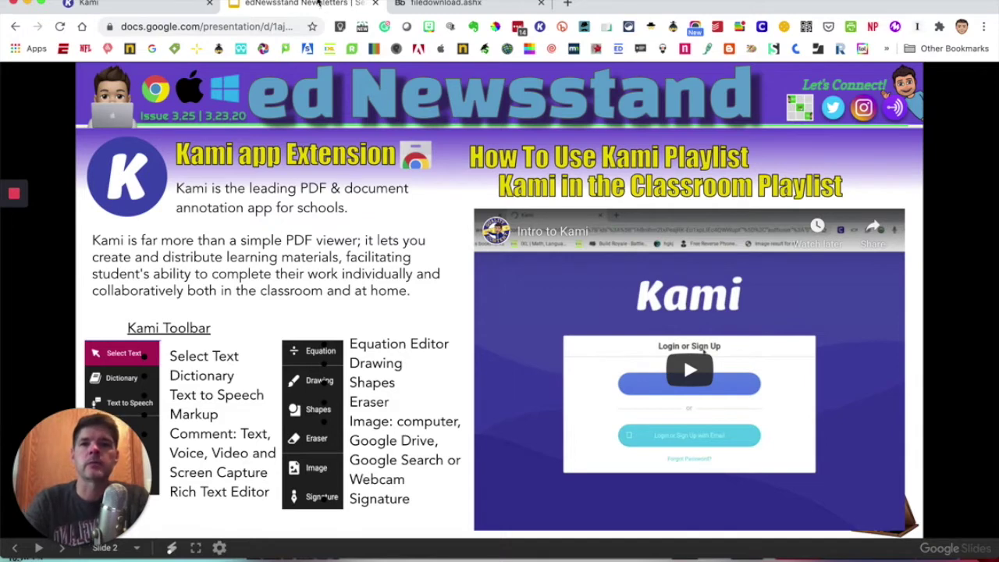
pyautogui.click(123, 7)
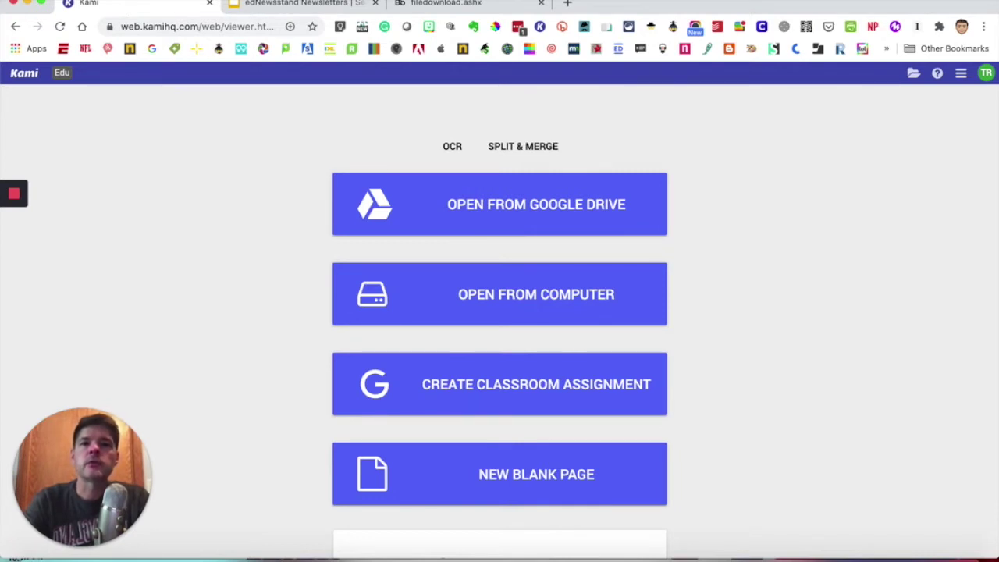
# View the downloaded 43-page Kami Handbook PDF, then start a new browser tab.
pyautogui.click(439, 6)
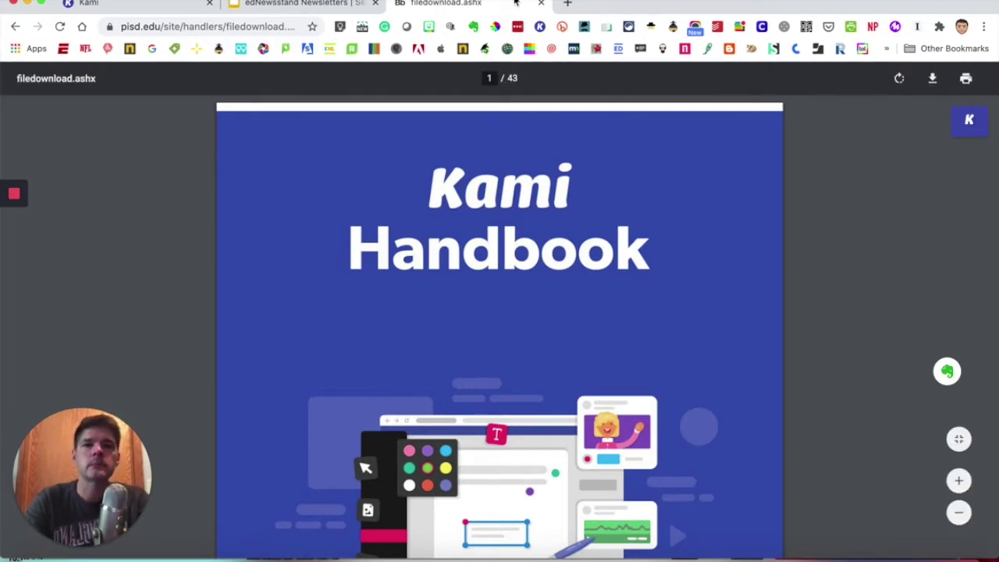
pyautogui.click(567, 3)
pyautogui.write('kami')
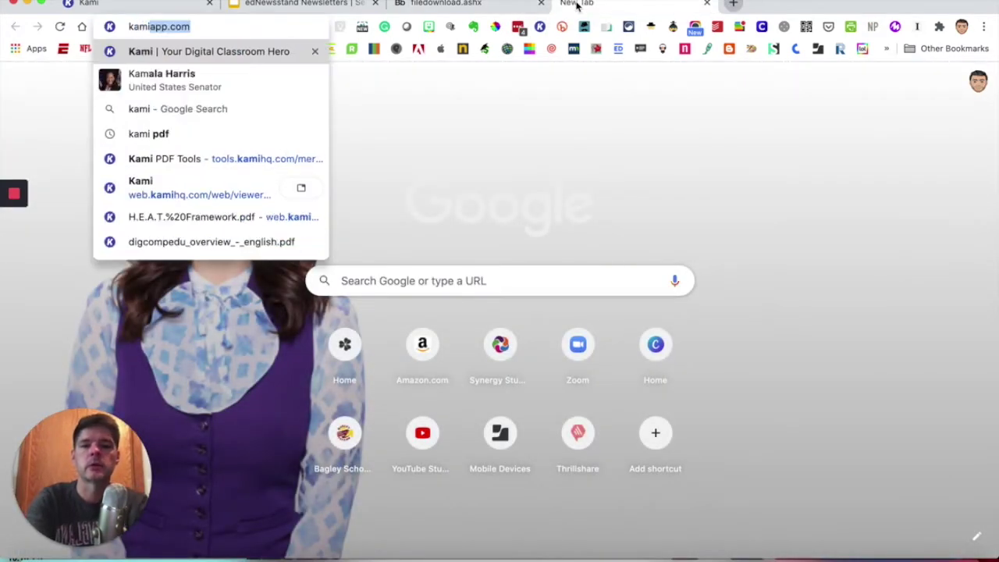
pyautogui.write(' extension')
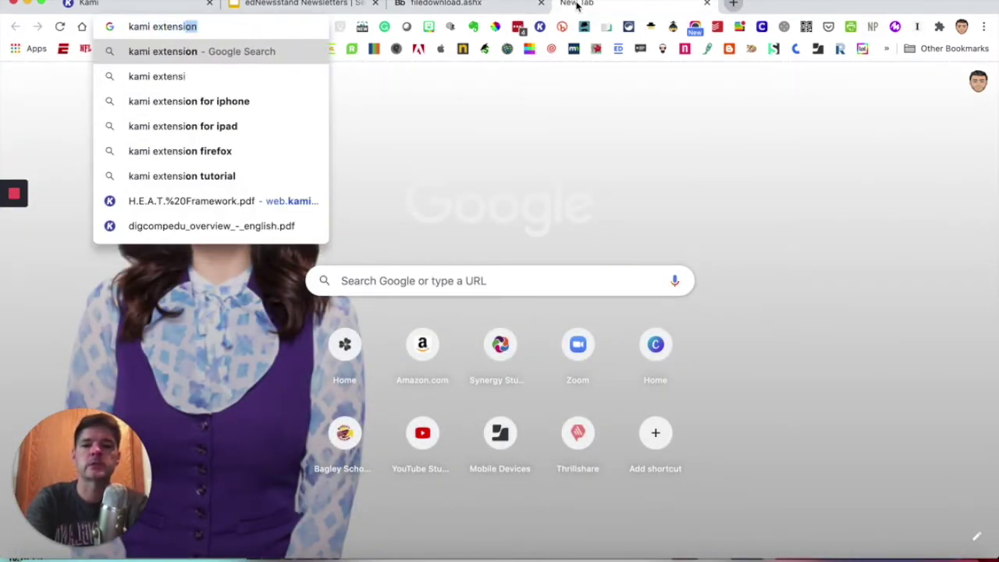
pyautogui.press('Return')
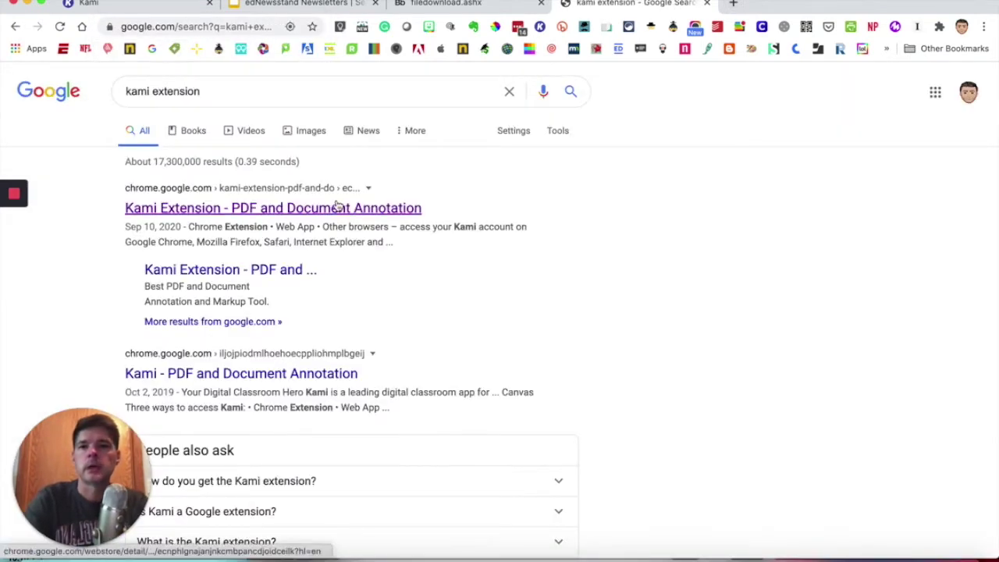
pyautogui.click(296, 208)
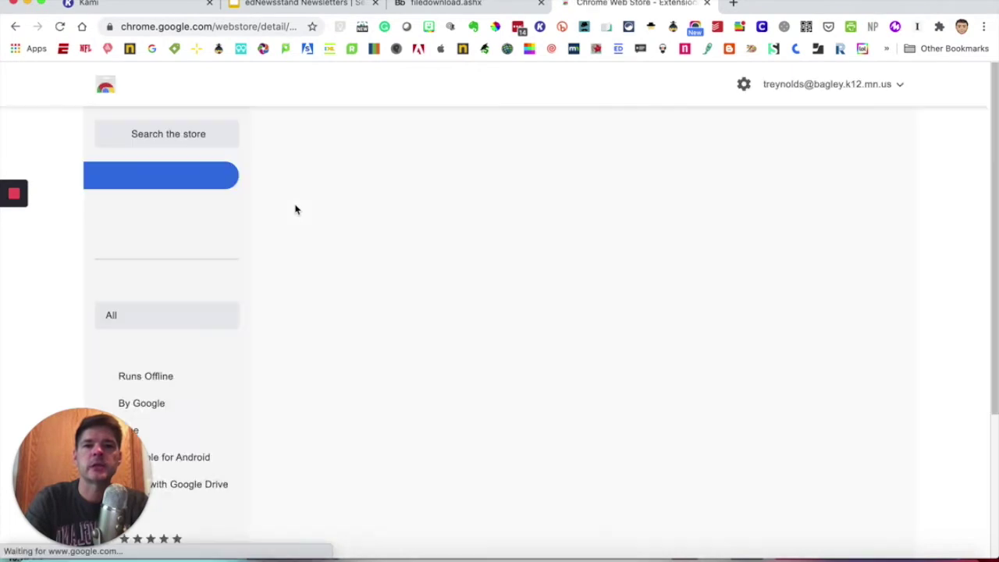
pyautogui.moveTo(418, 256)
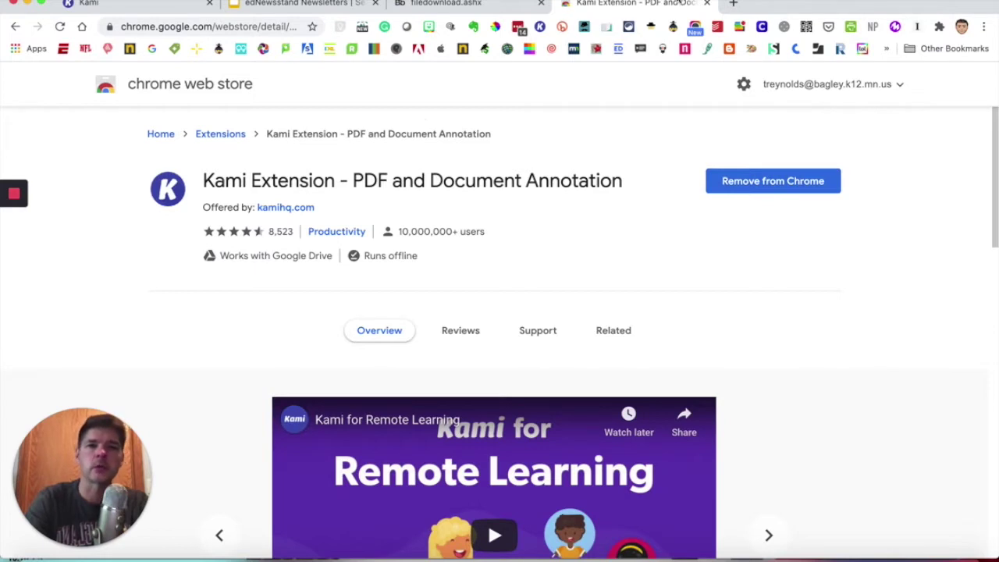
pyautogui.click(707, 4)
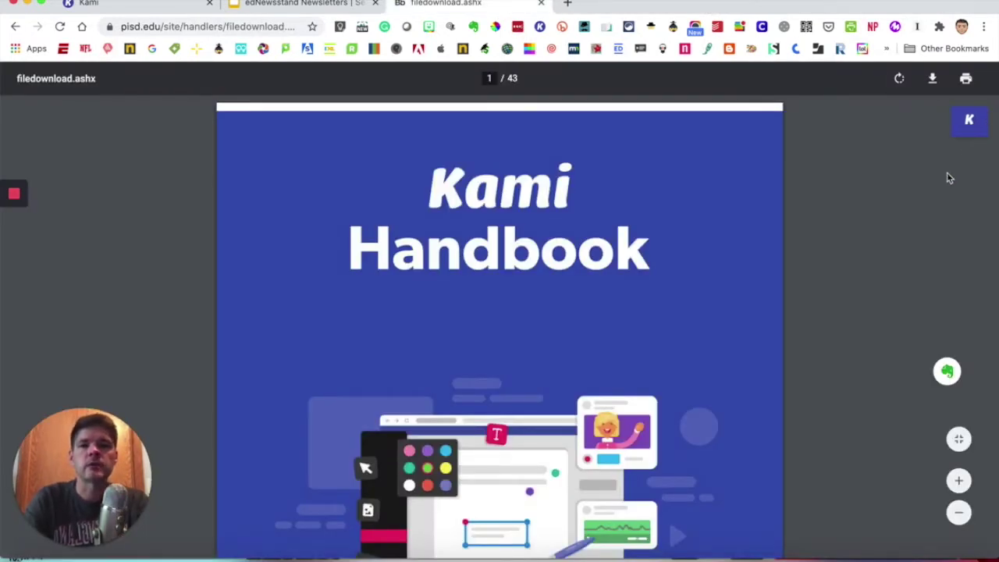
# Open the handbook PDF in Kami's editor as Kami_Users_Handbook.pdf.
pyautogui.click(951, 123)
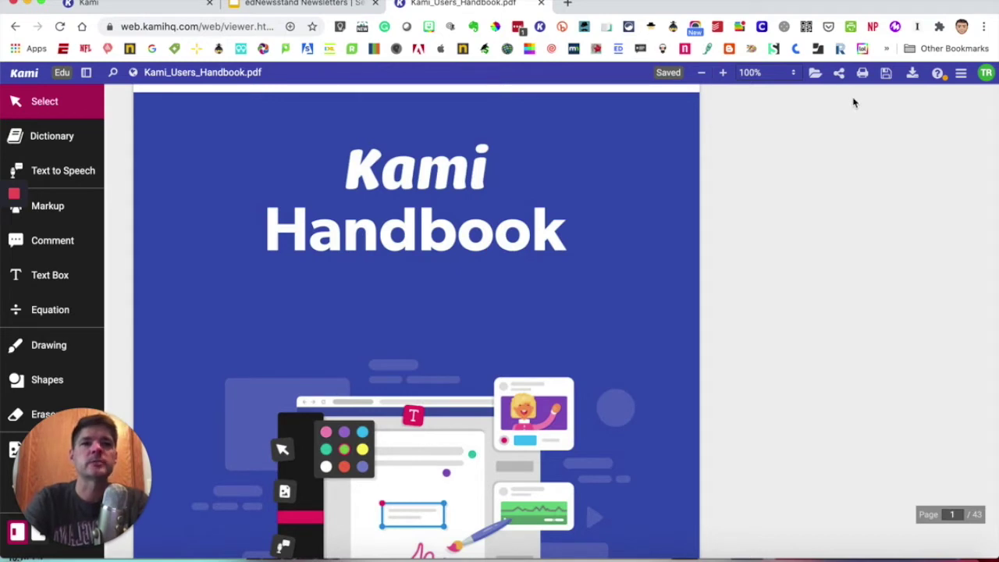
# Send the handbook from the Menu to Split and Merge Document and continue to the tool.
pyautogui.click(962, 74)
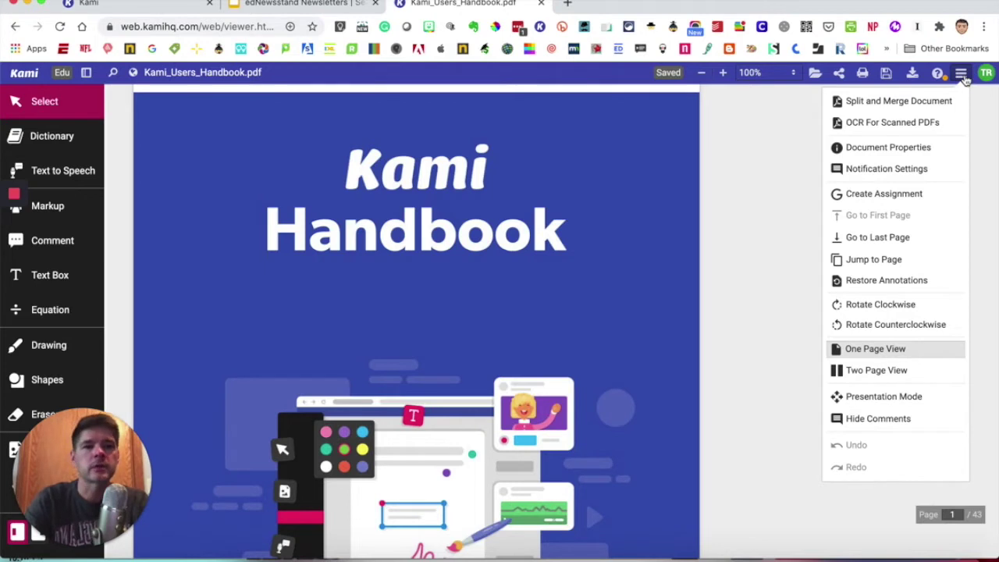
pyautogui.click(931, 102)
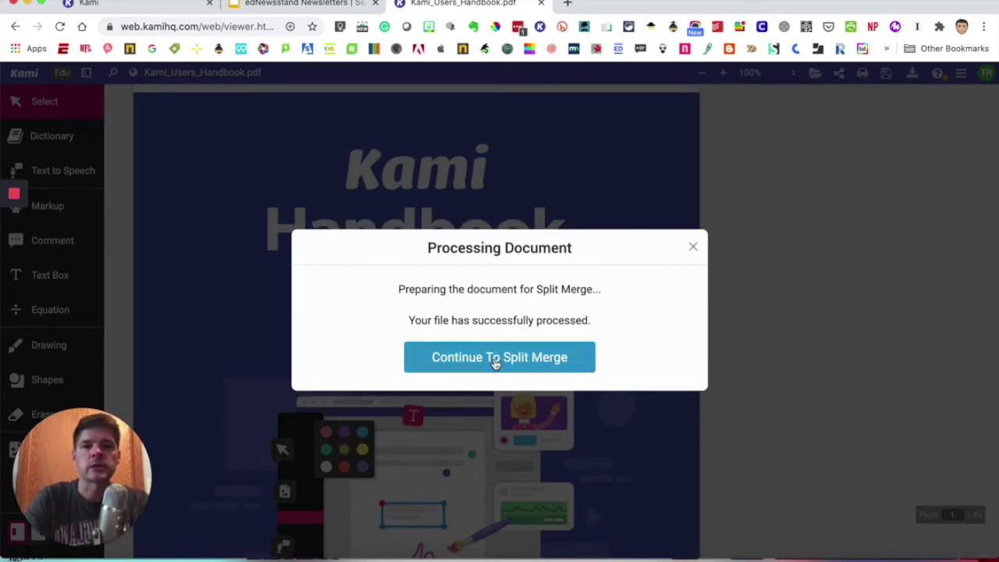
pyautogui.click(495, 359)
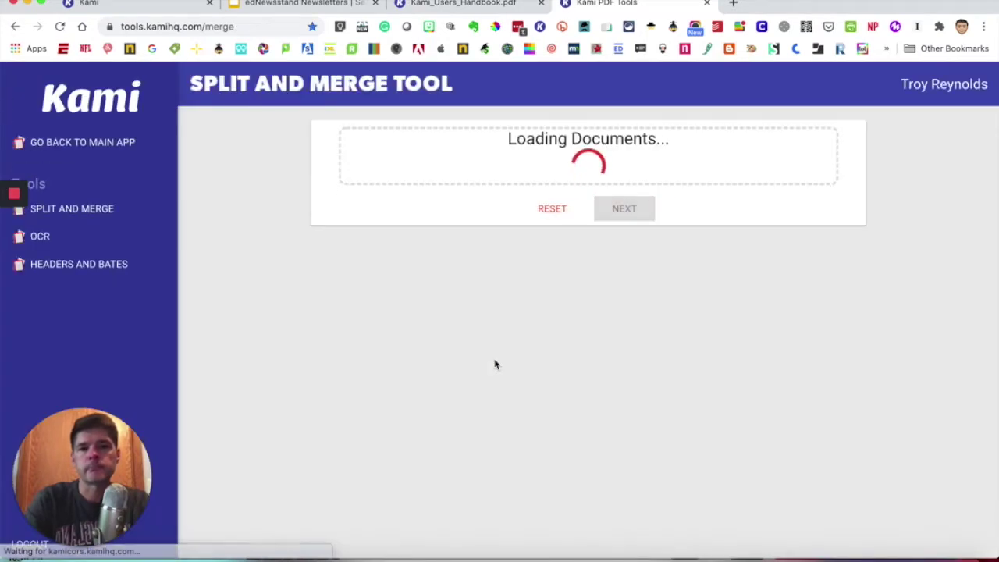
# Move on from Add Files so the handbook loads as numbered page thumbnails.
pyautogui.moveTo(554, 305)
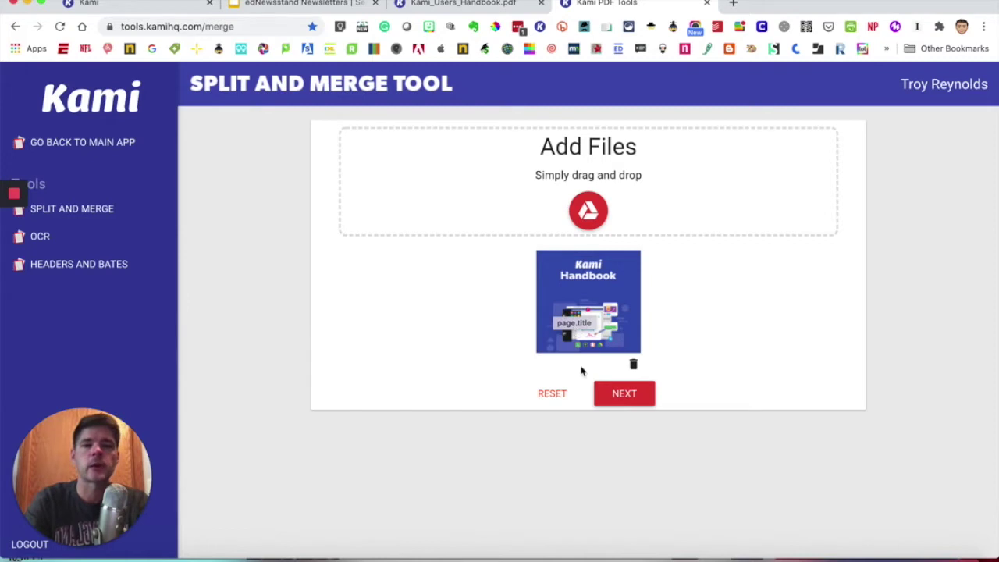
pyautogui.click(624, 395)
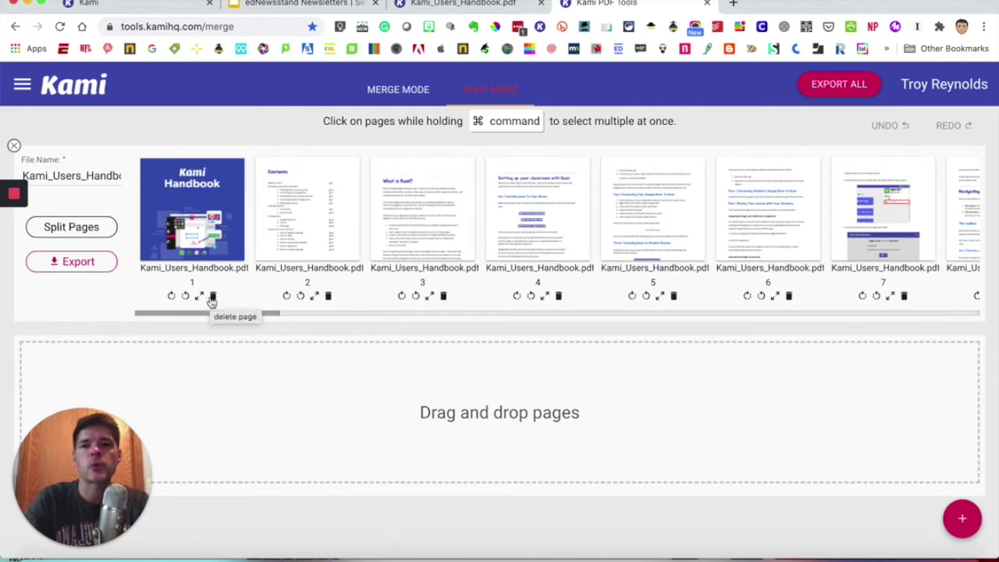
# Preview the cover page, then move page 1 into a new second document.
pyautogui.click(199, 298)
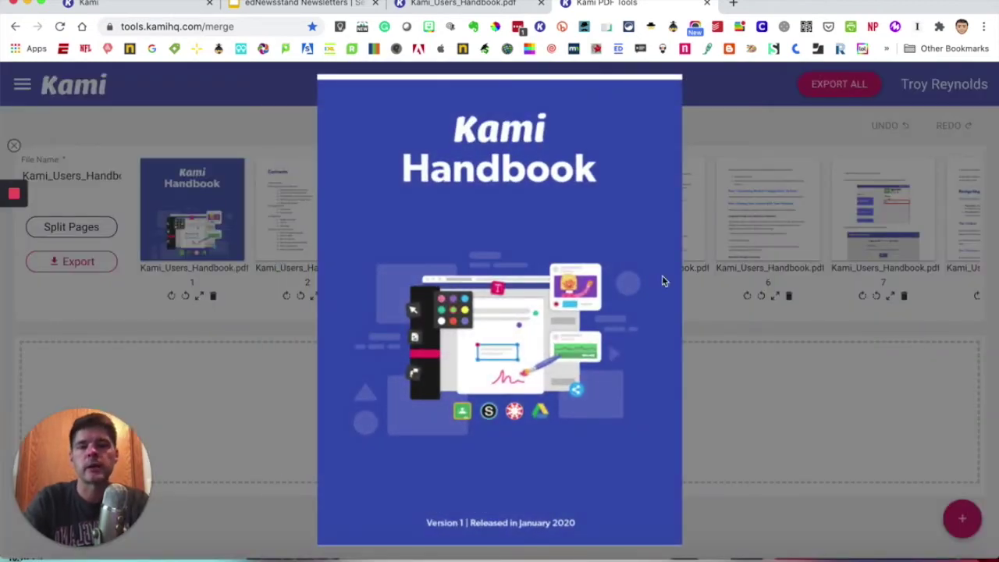
pyautogui.click(702, 294)
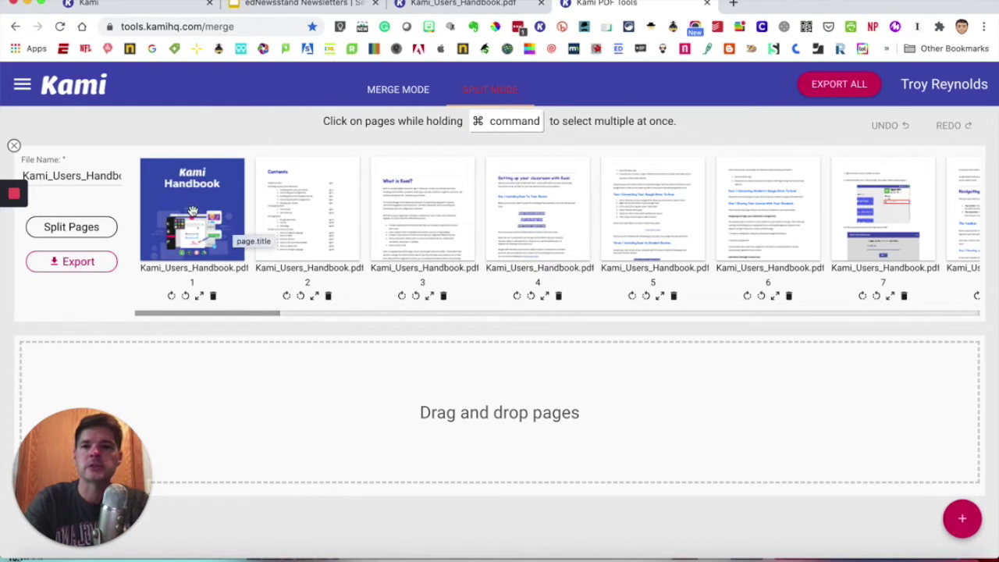
pyautogui.moveTo(194, 207); pyautogui.dragTo(218, 378)
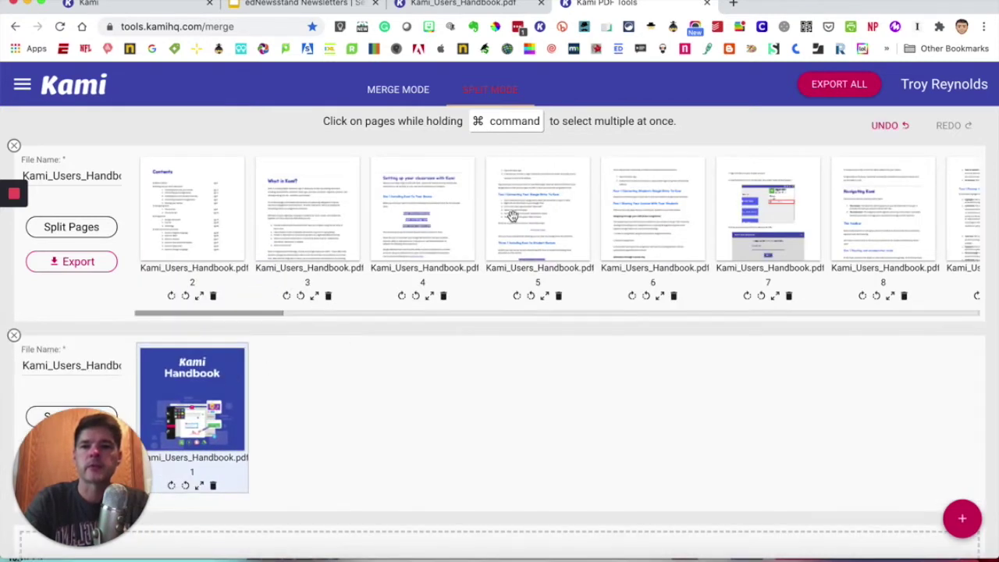
pyautogui.hscroll(10, 515, 214)
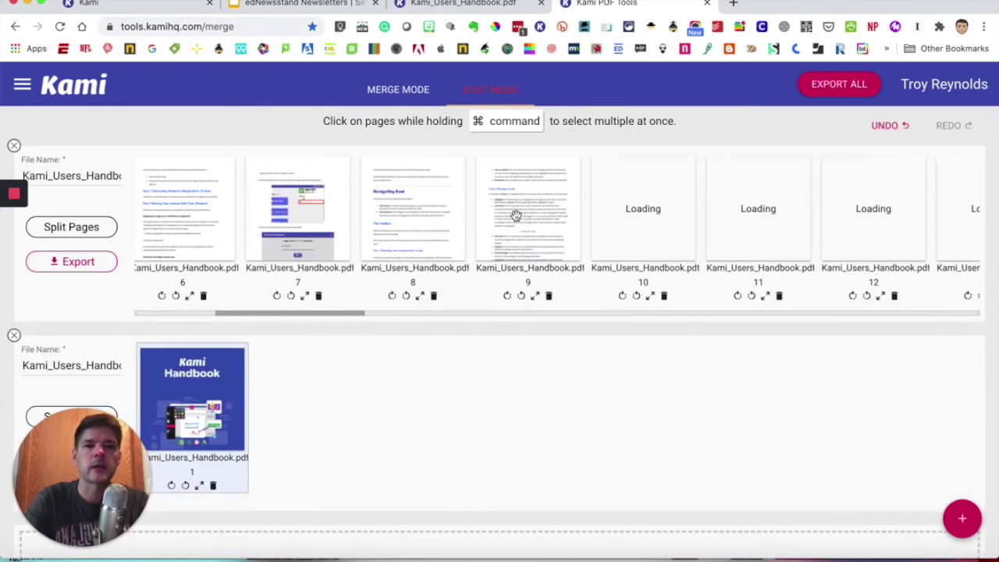
pyautogui.hscroll(4, 515, 214)
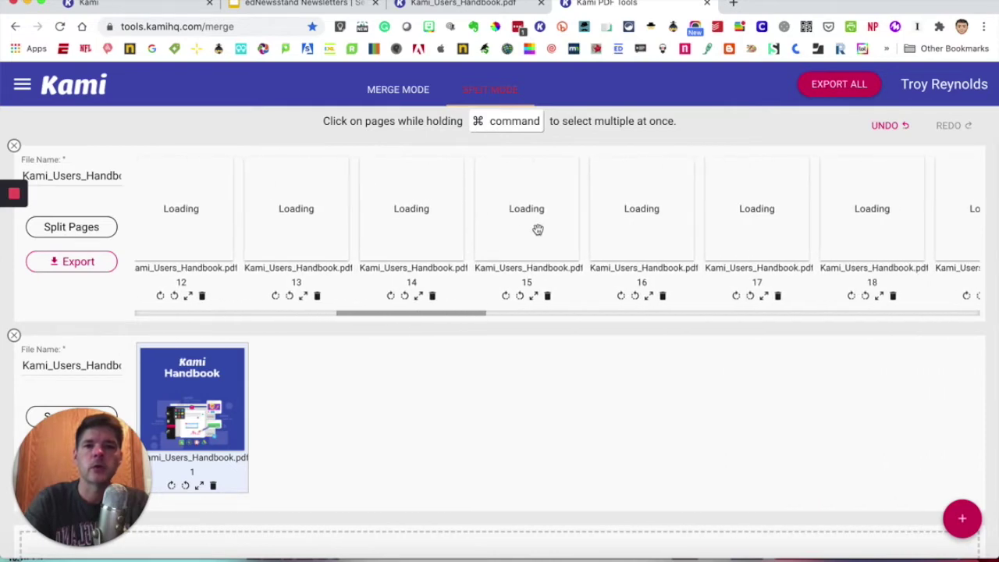
# Add pages 15–19 in order to the second document, then bring up Export All's Save To choices.
pyautogui.click(533, 297)
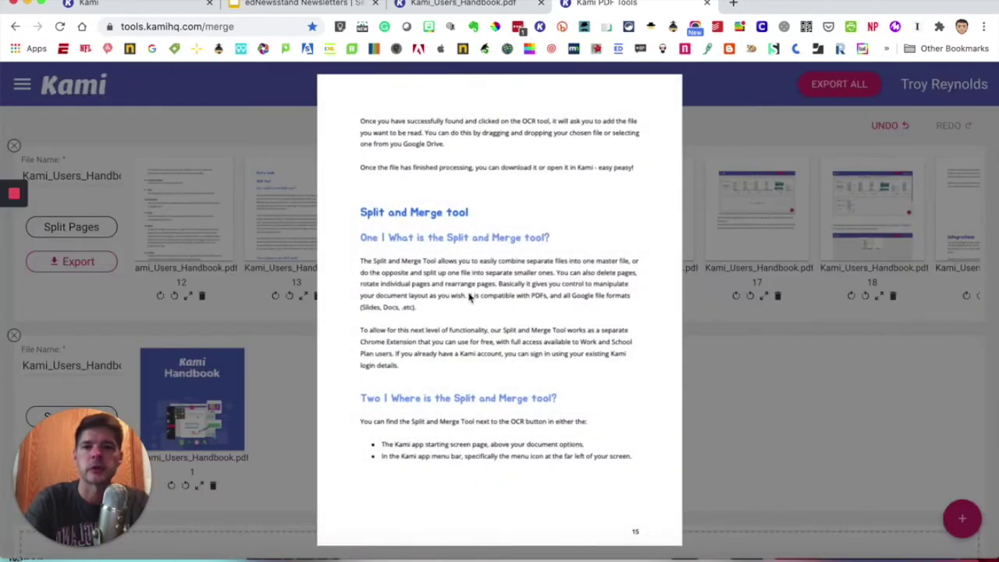
pyautogui.click(711, 392)
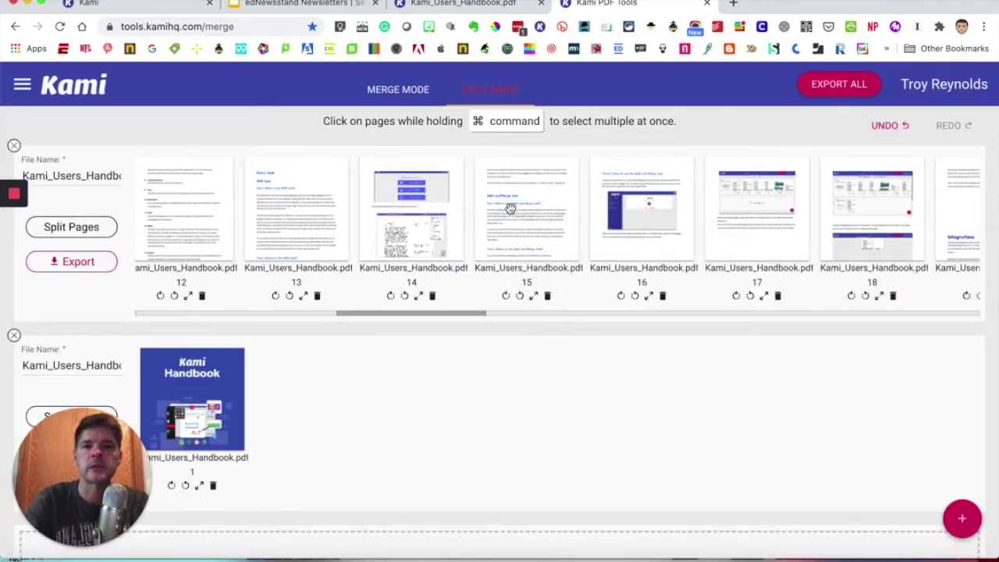
pyautogui.moveTo(507, 207); pyautogui.dragTo(500, 403)
pyautogui.moveTo(517, 223); pyautogui.dragTo(531, 434)
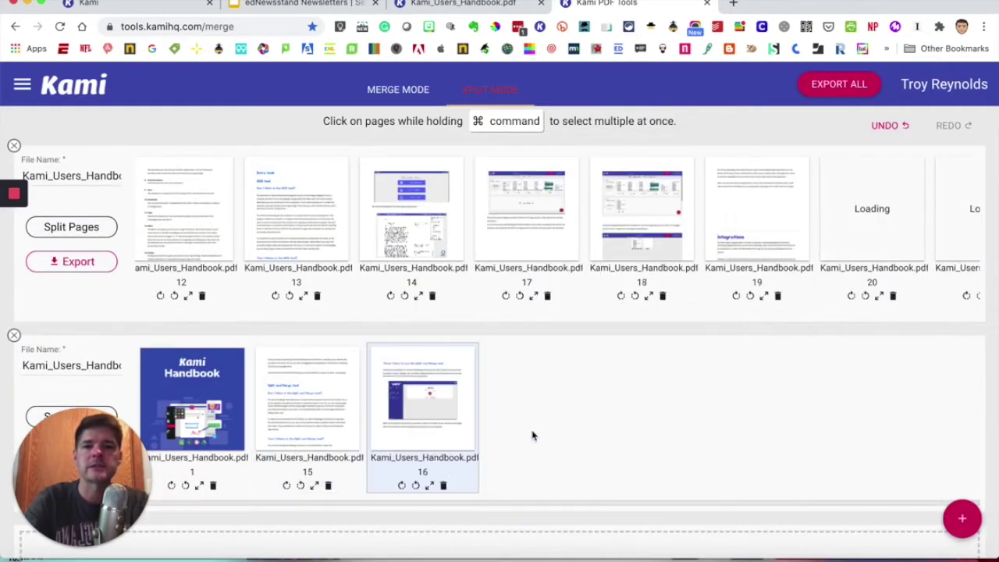
pyautogui.moveTo(512, 200); pyautogui.dragTo(532, 382)
pyautogui.moveTo(508, 208); pyautogui.dragTo(680, 409)
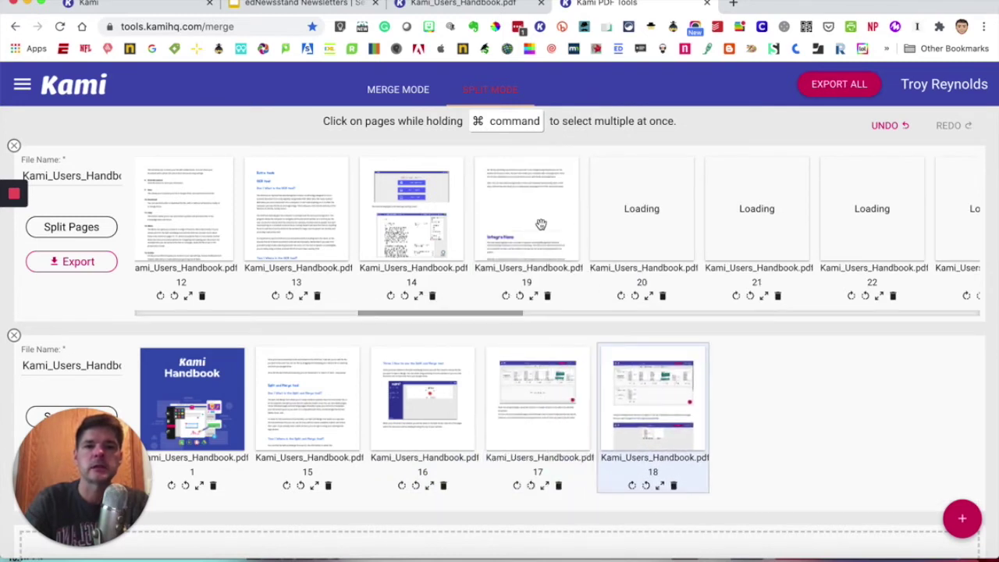
pyautogui.moveTo(539, 223); pyautogui.dragTo(727, 363)
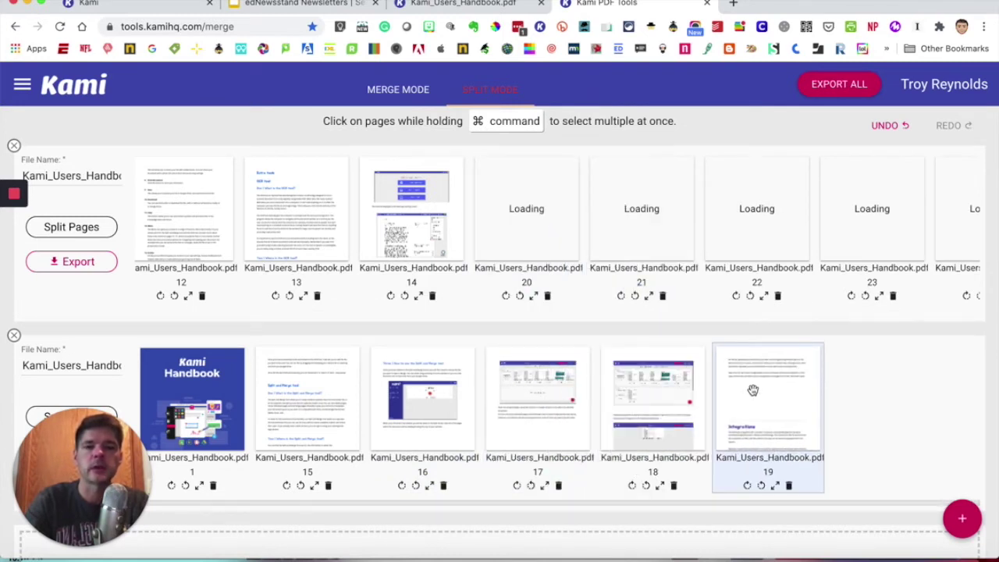
pyautogui.moveTo(422, 403); pyautogui.dragTo(541, 394)
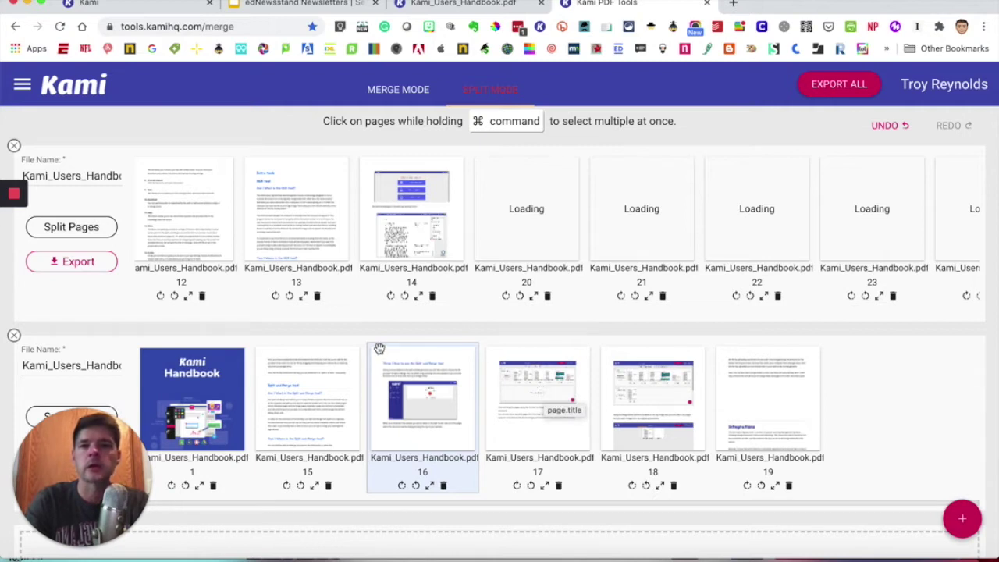
pyautogui.moveTo(68, 471); pyautogui.dragTo(900, 484)
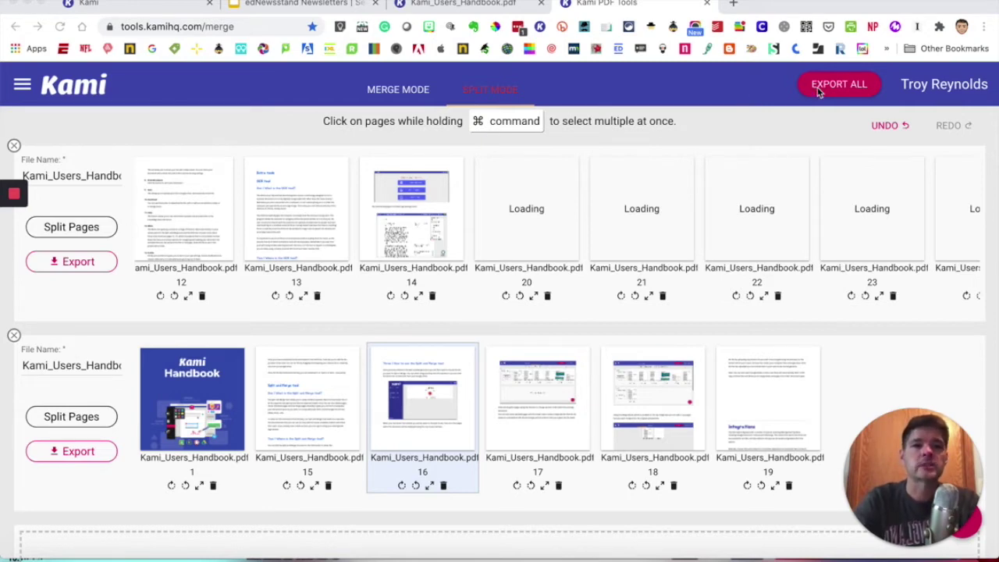
pyautogui.click(839, 85)
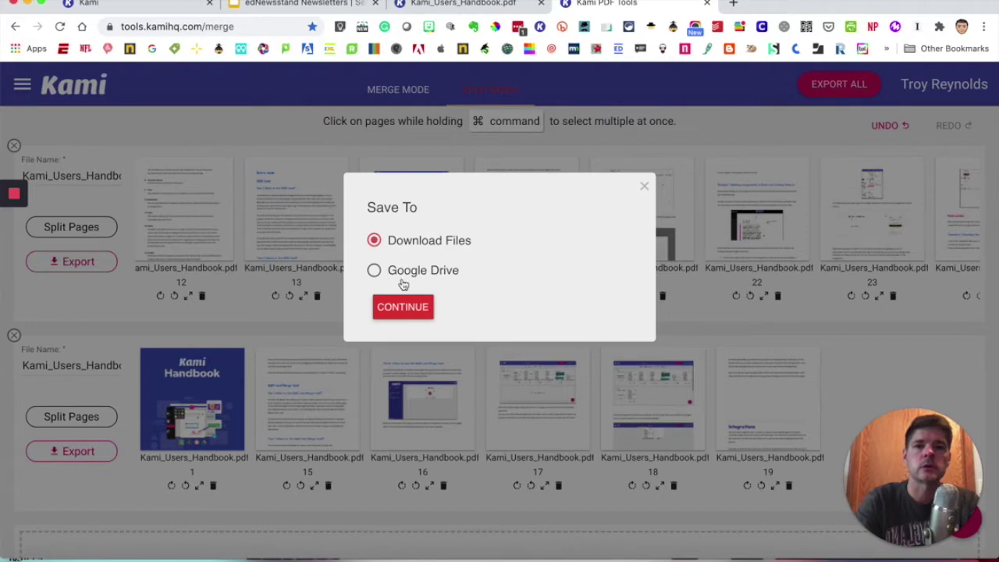
# Close the Save To dialog to return to the second document holding pages 1 and 15–19.
pyautogui.click(645, 190)
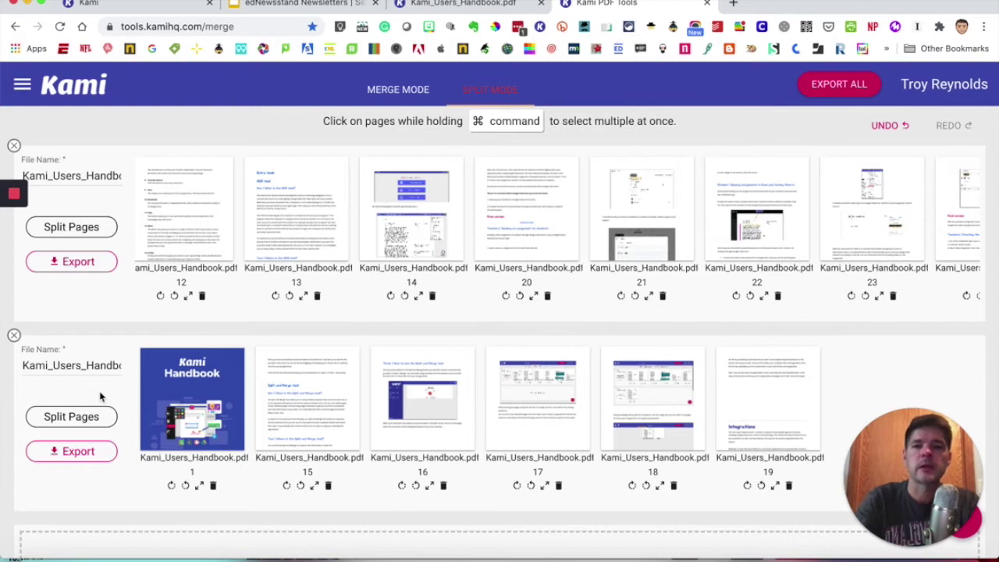
# Rename the second split document's file name to Kami Handbook Split & Merge.
pyautogui.click(69, 365)
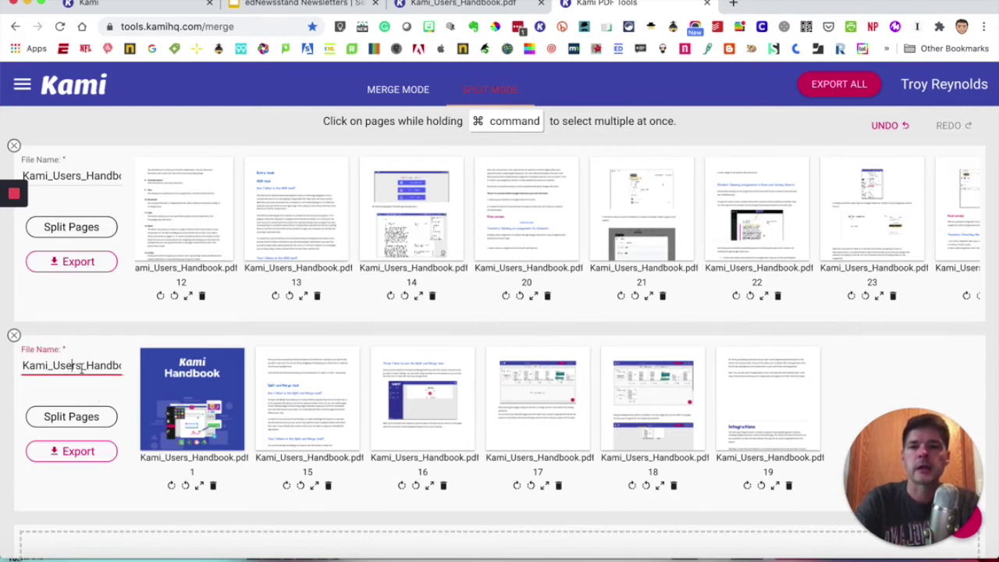
pyautogui.moveTo(88, 365); pyautogui.dragTo(53, 366)
pyautogui.press('BackSpace')
pyautogui.press('BackSpace')
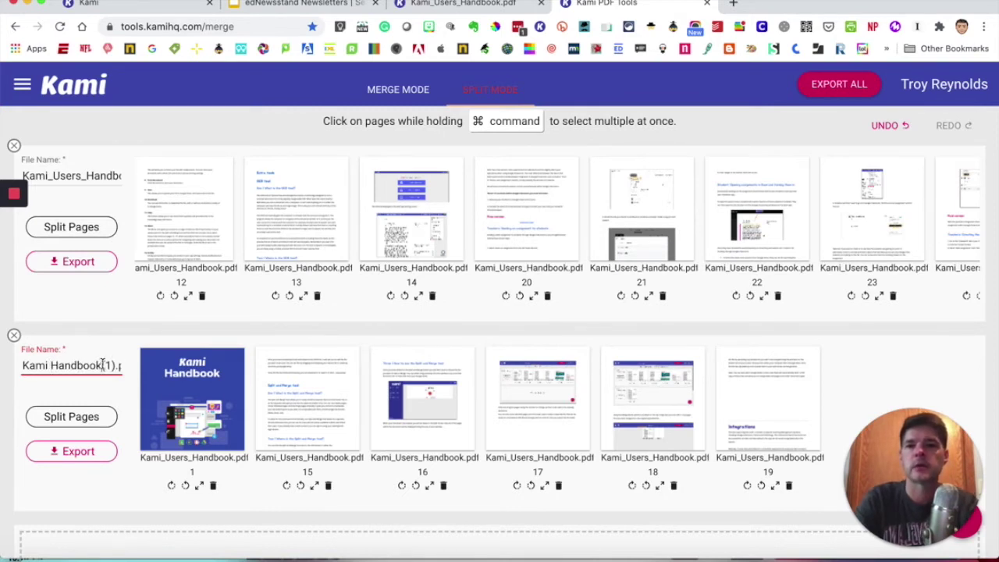
pyautogui.moveTo(101, 365); pyautogui.dragTo(176, 369)
pyautogui.write('Spli')
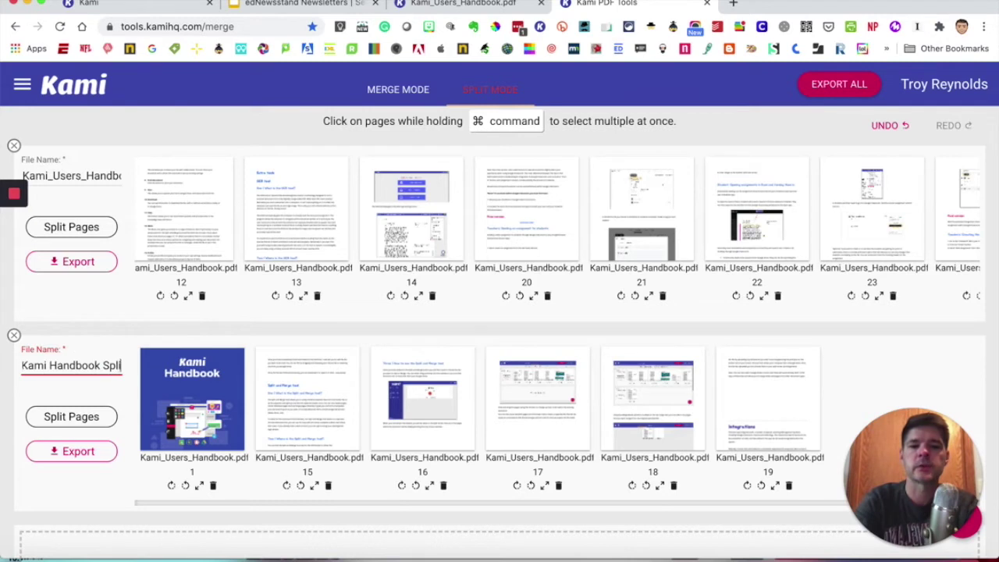
pyautogui.write('t & Merge')
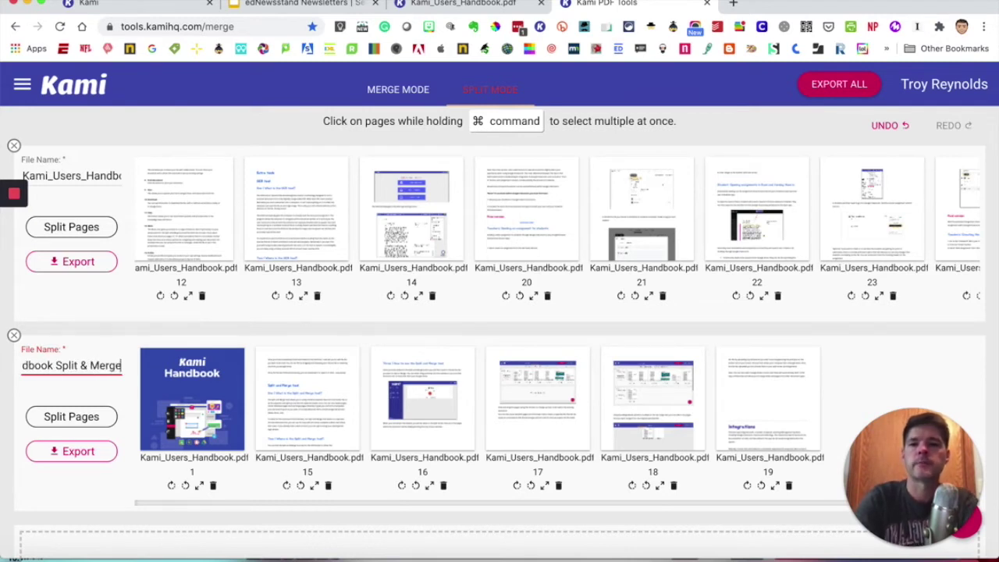
# Export the renamed document through Download Files and download it as a PDF.
pyautogui.click(71, 453)
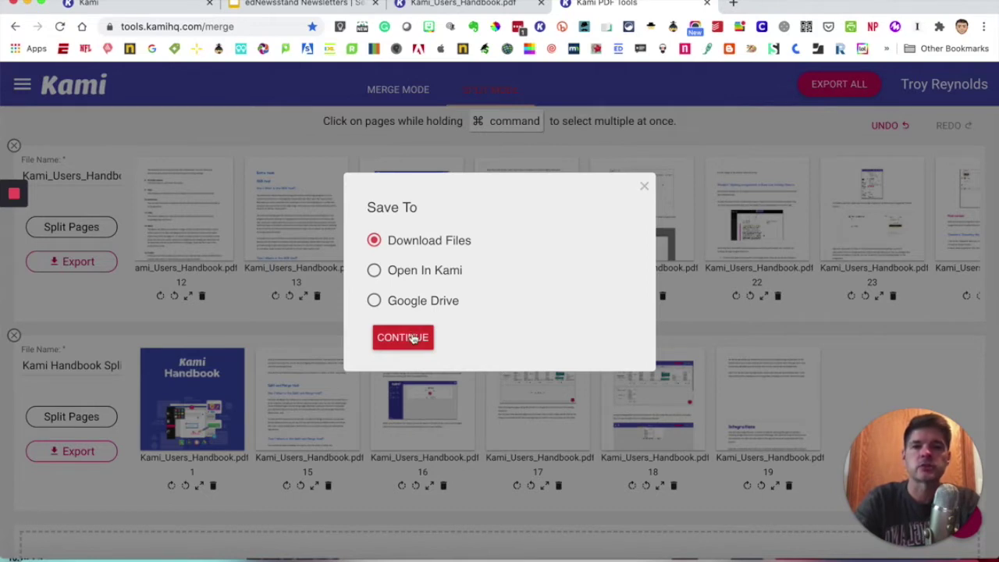
pyautogui.click(402, 337)
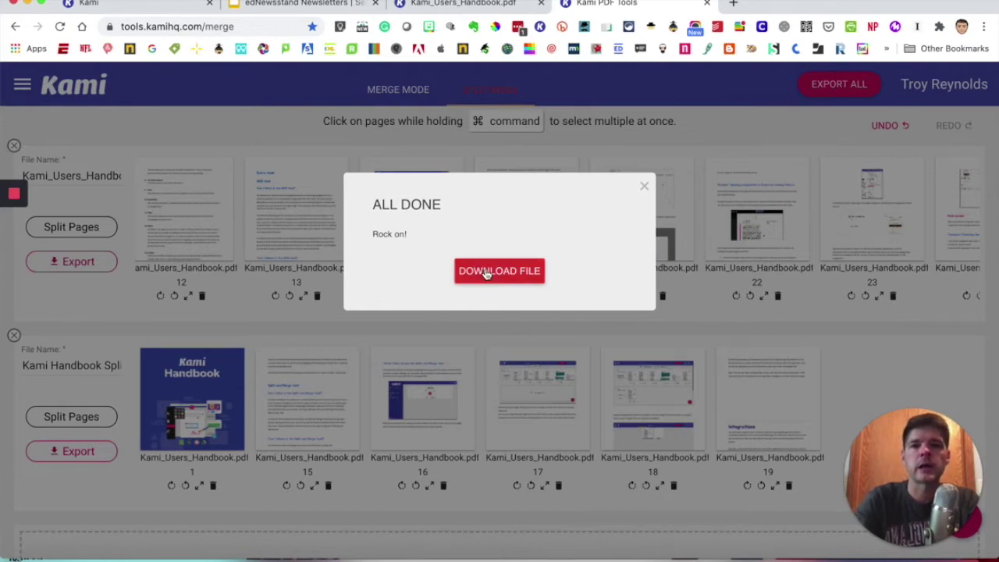
pyautogui.click(486, 273)
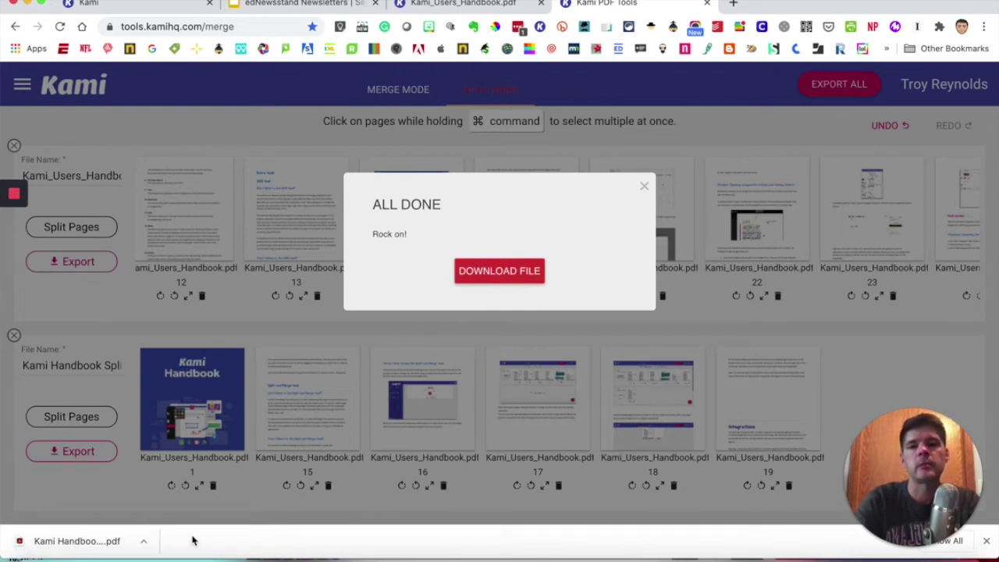
pyautogui.click(643, 186)
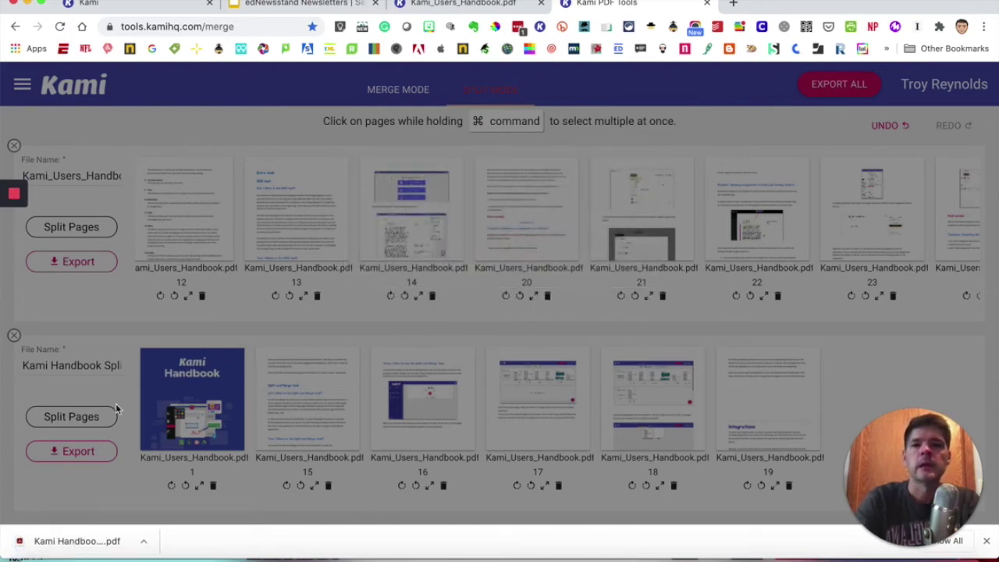
# Export the second document again with Open In Kami and open it in the Kami viewer.
pyautogui.click(79, 452)
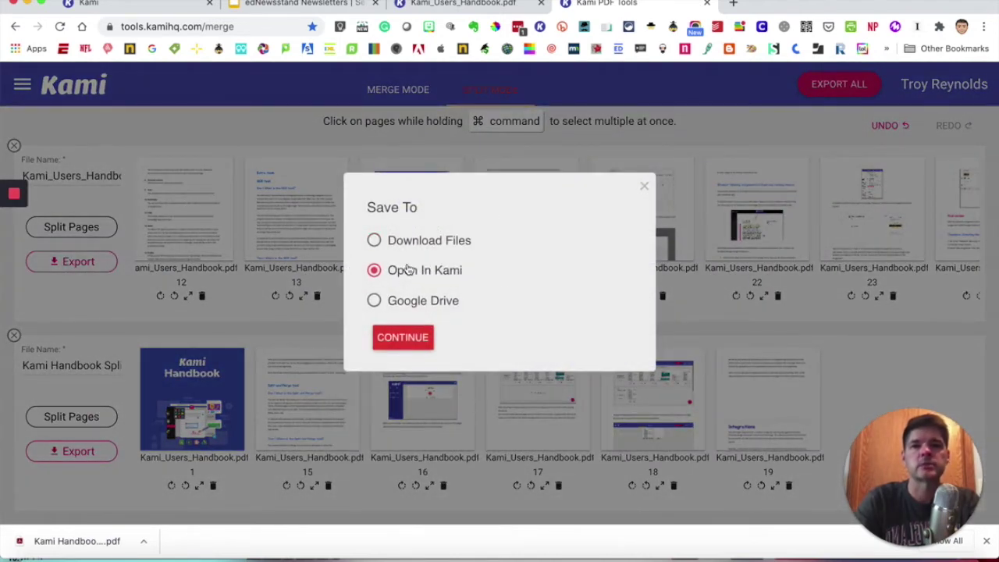
pyautogui.click(400, 339)
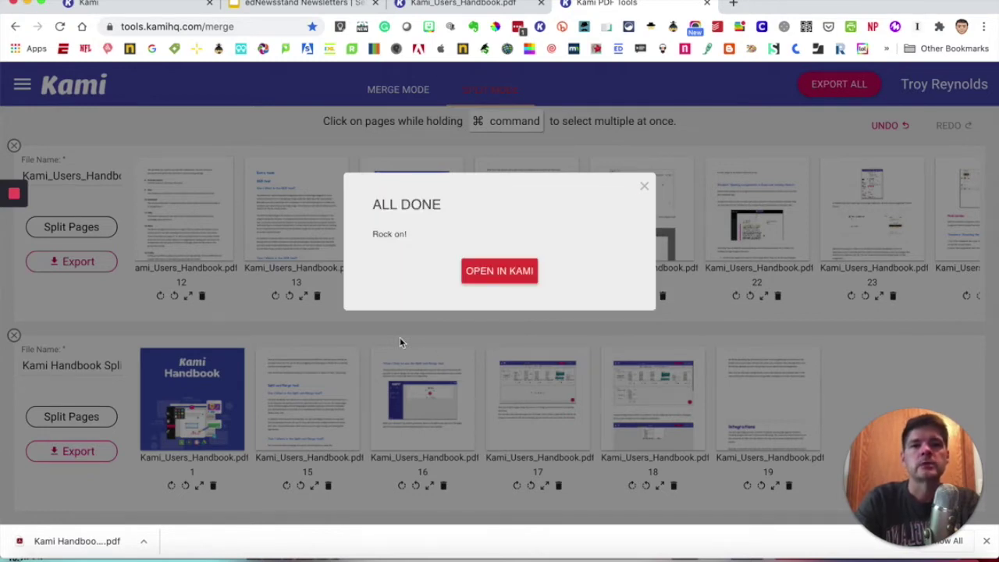
pyautogui.click(513, 270)
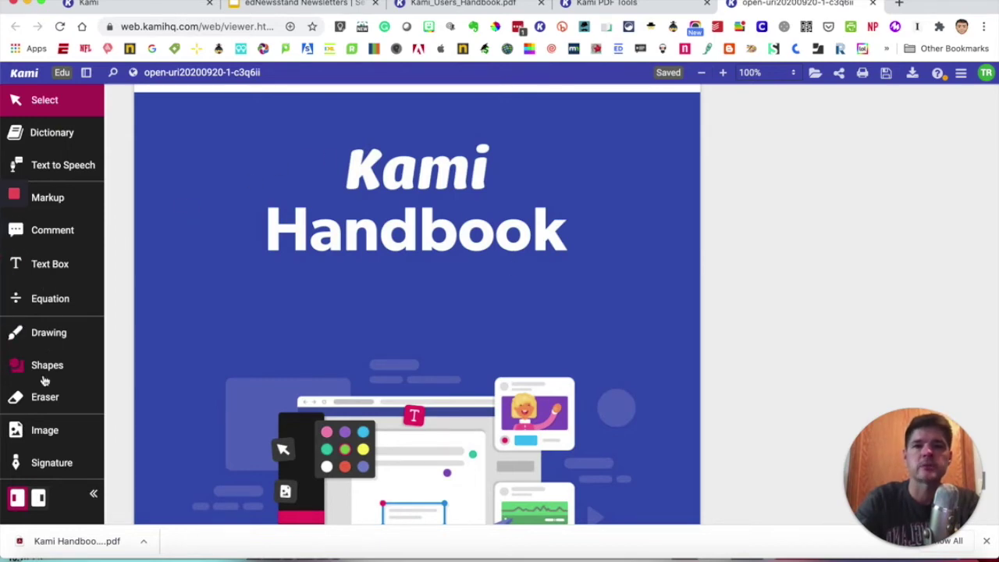
# Scroll through the six-page split handbook and check its Share options.
pyautogui.scroll(-20, 212, 453)
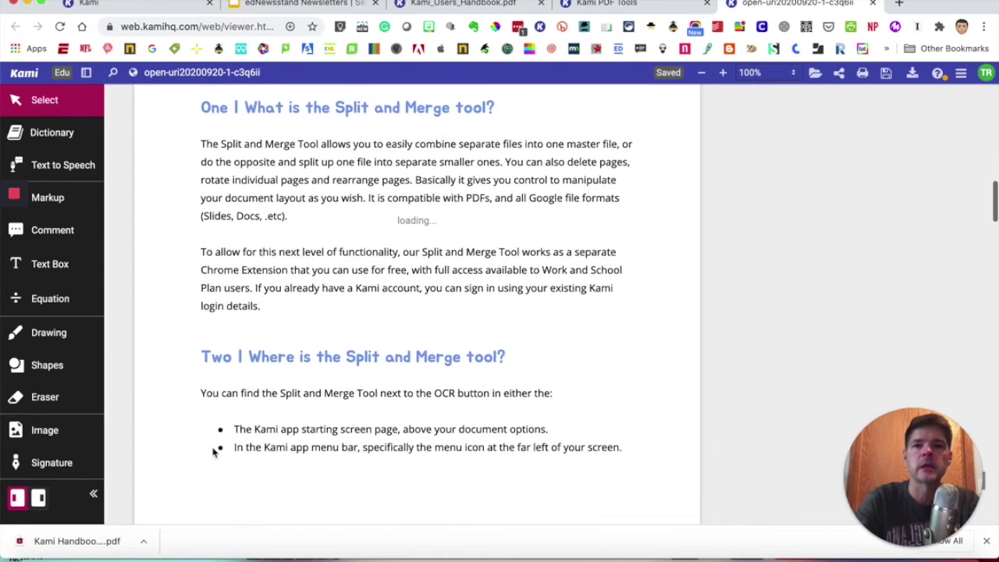
pyautogui.scroll(-15, 212, 452)
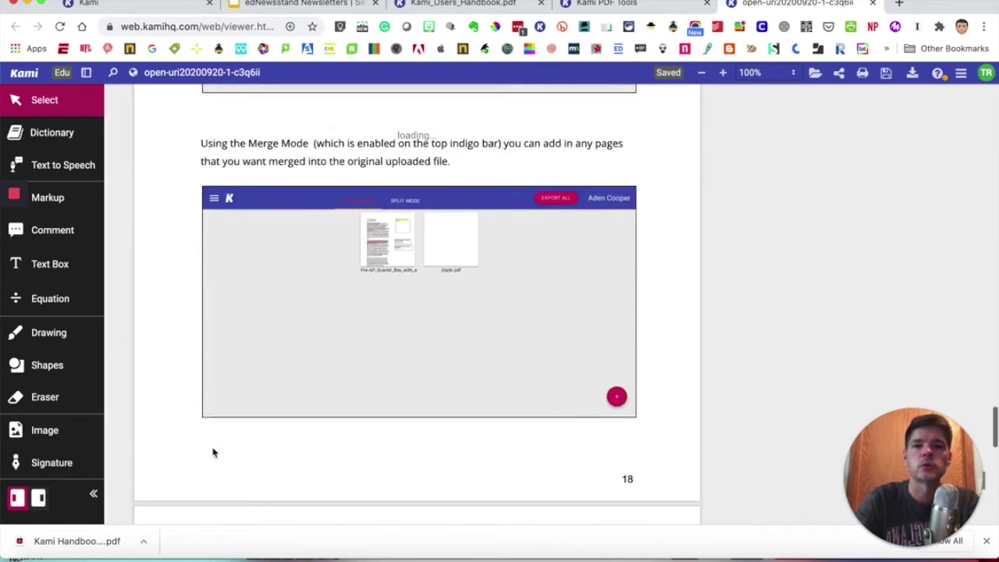
pyautogui.scroll(-1, 213, 453)
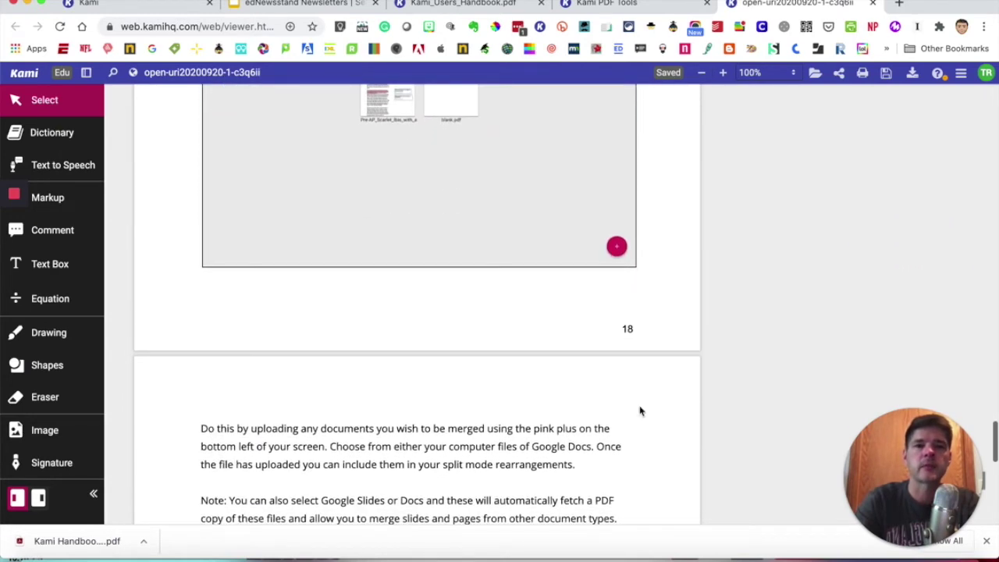
pyautogui.click(839, 79)
pyautogui.click(711, 97)
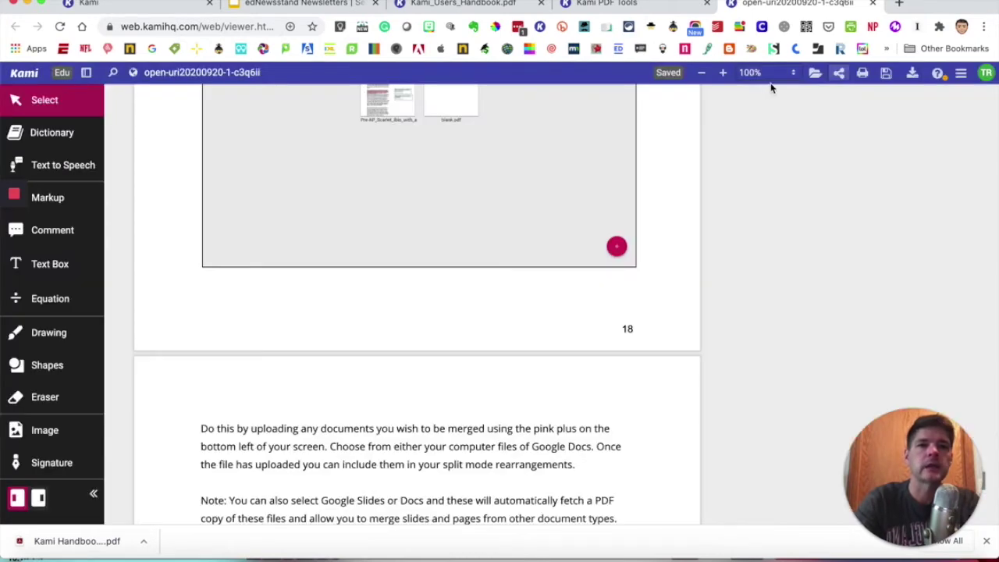
# Review the Advanced Export and export settings under Save, leaving the Save dropdown open.
pyautogui.click(885, 74)
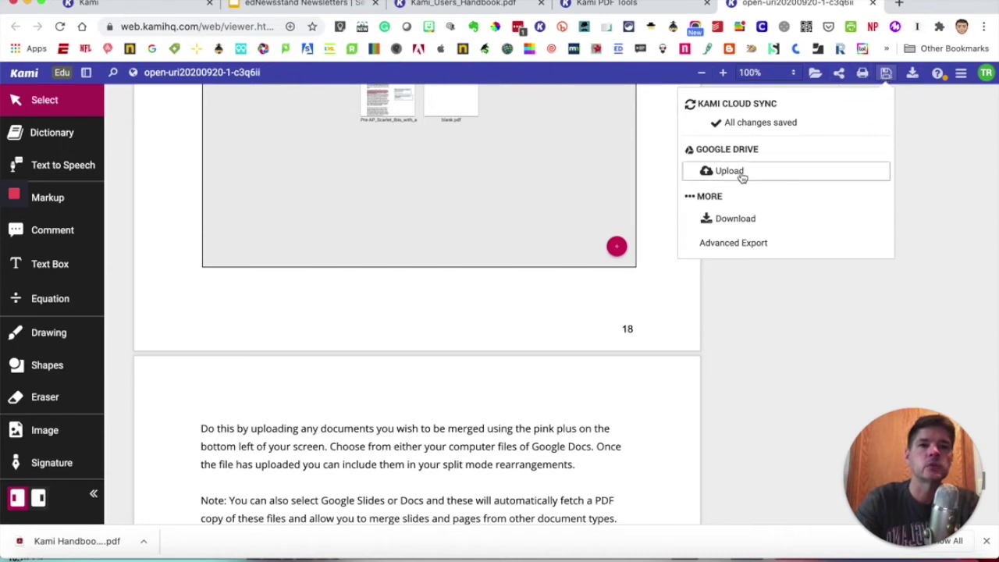
pyautogui.click(744, 242)
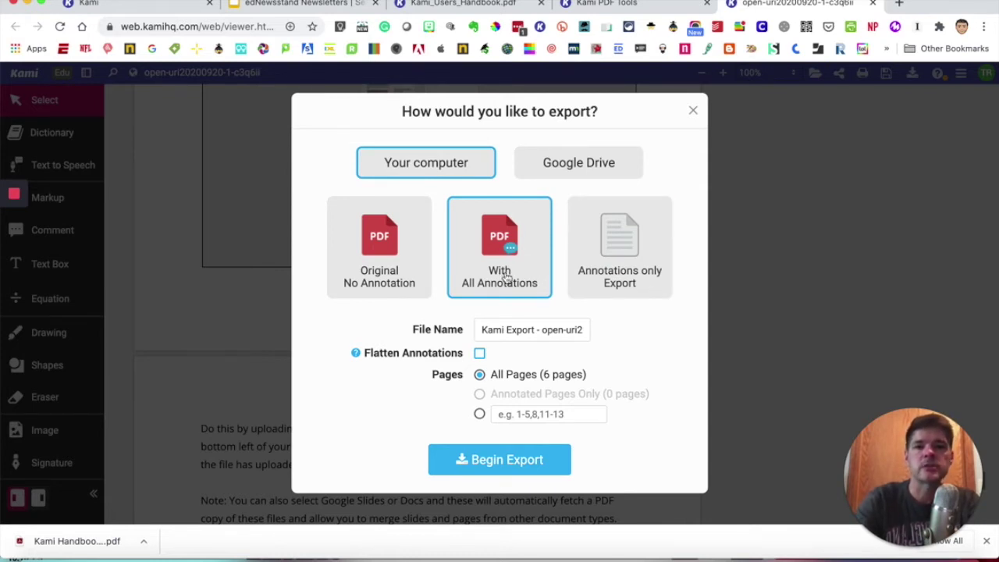
pyautogui.click(692, 111)
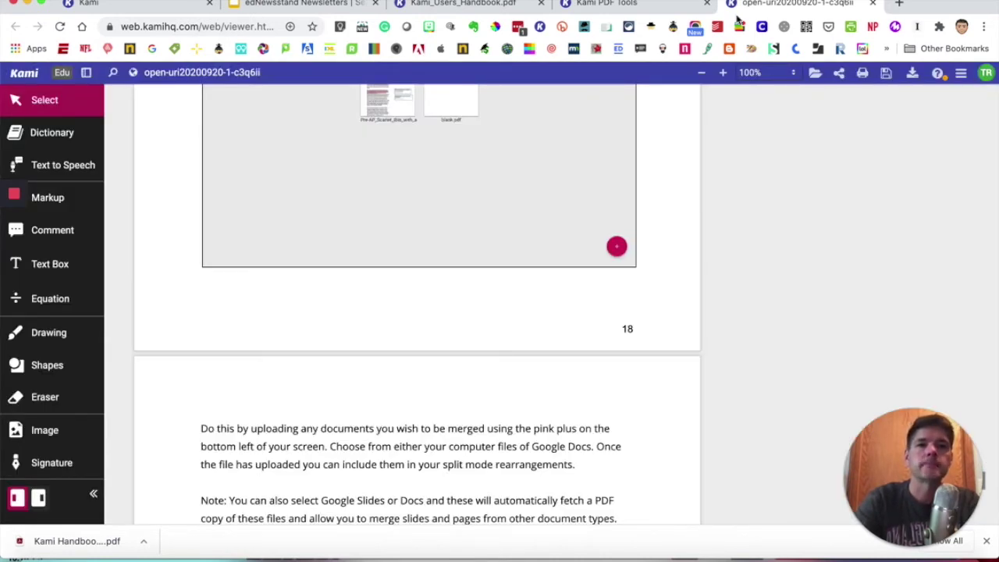
pyautogui.click(910, 75)
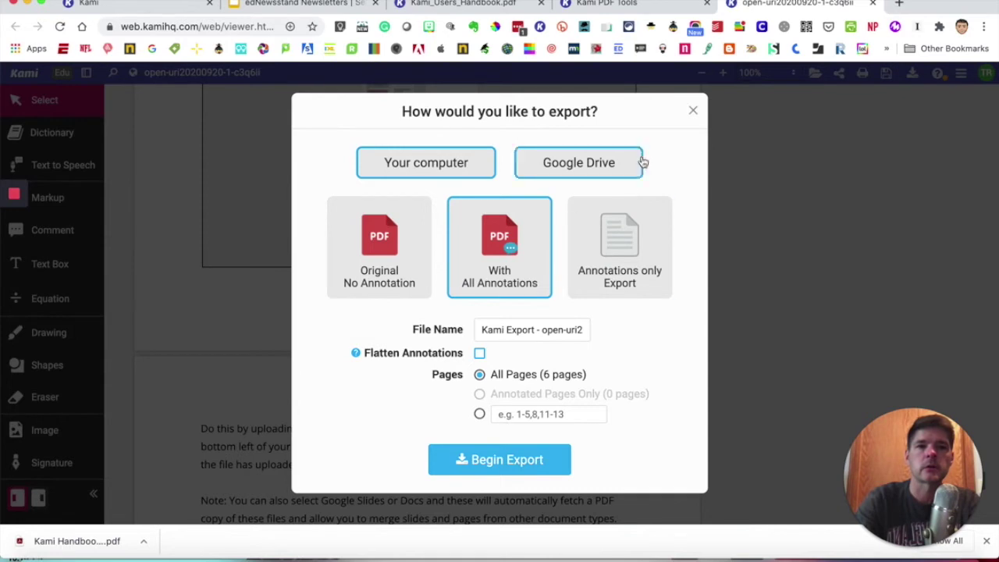
pyautogui.click(691, 113)
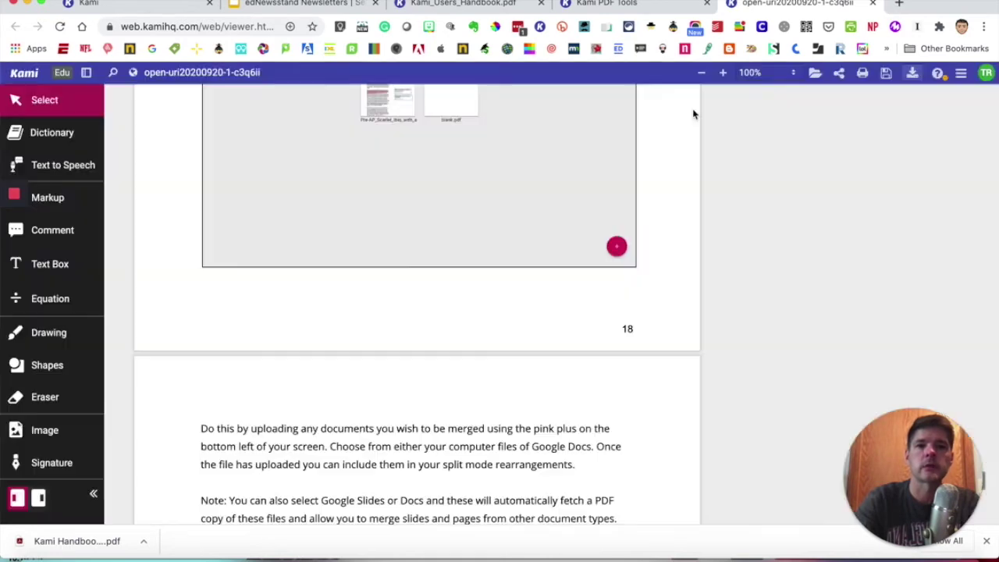
pyautogui.click(887, 73)
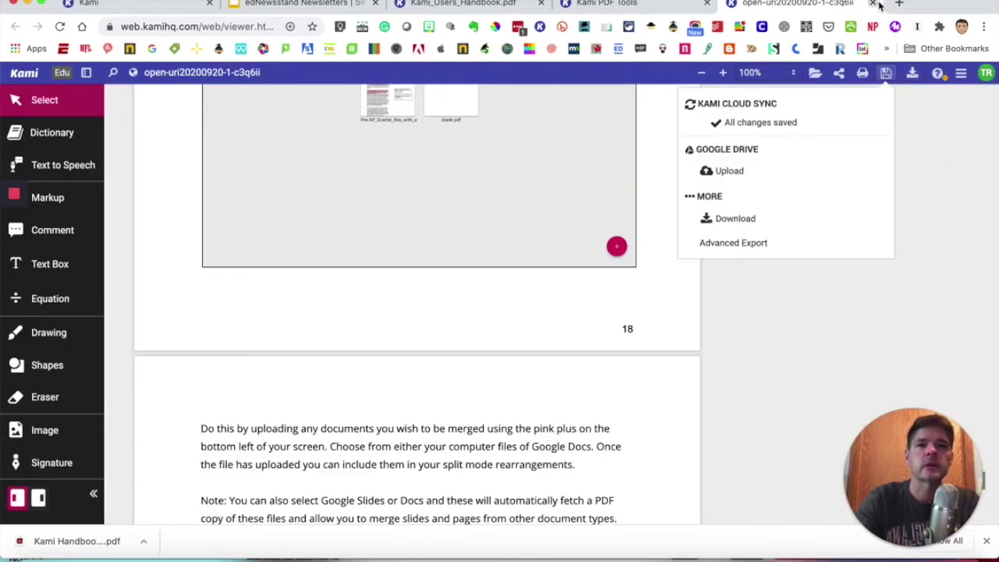
# Hide the save choices, close the viewer and dismiss the export-finished message.
pyautogui.click(906, 117)
pyautogui.click(874, 3)
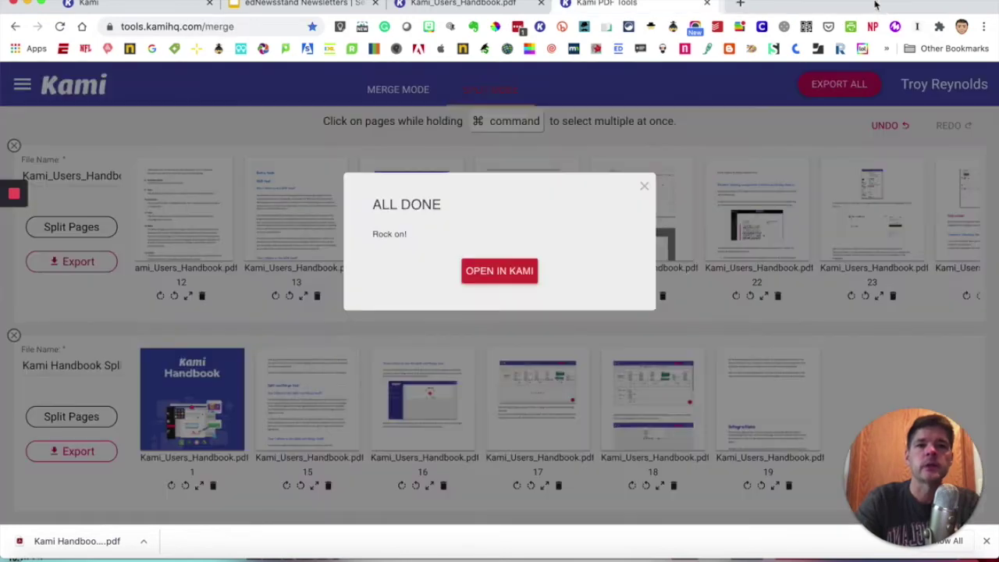
pyautogui.click(645, 186)
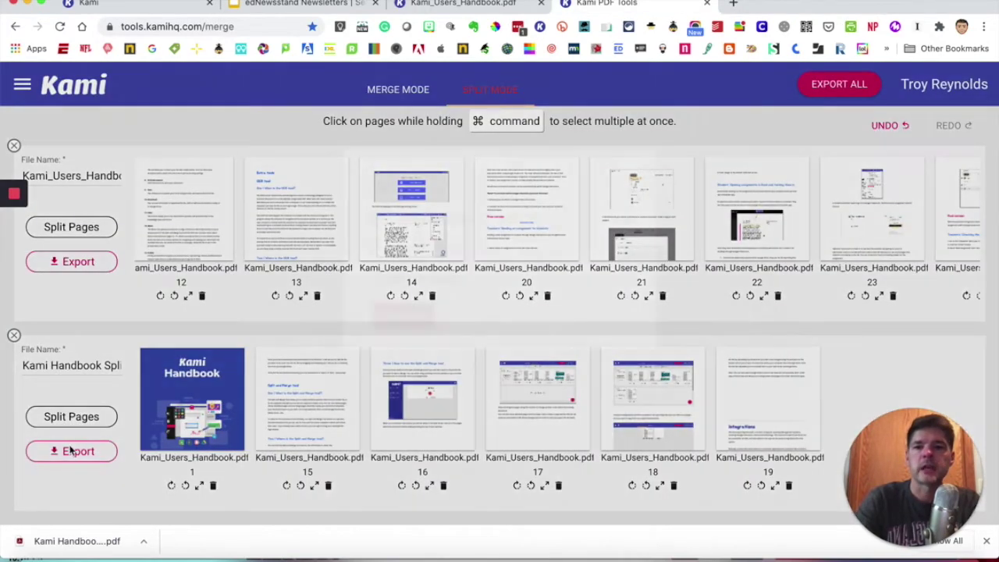
# Save the second split document to the Google Drive folder Kami PDF, found by searching 'kami'.
pyautogui.click(70, 451)
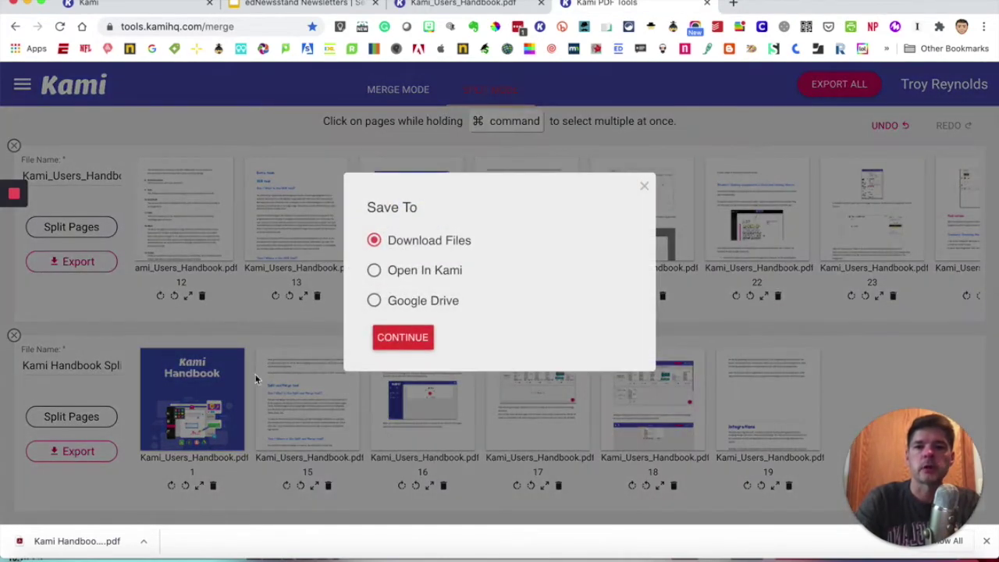
pyautogui.click(375, 302)
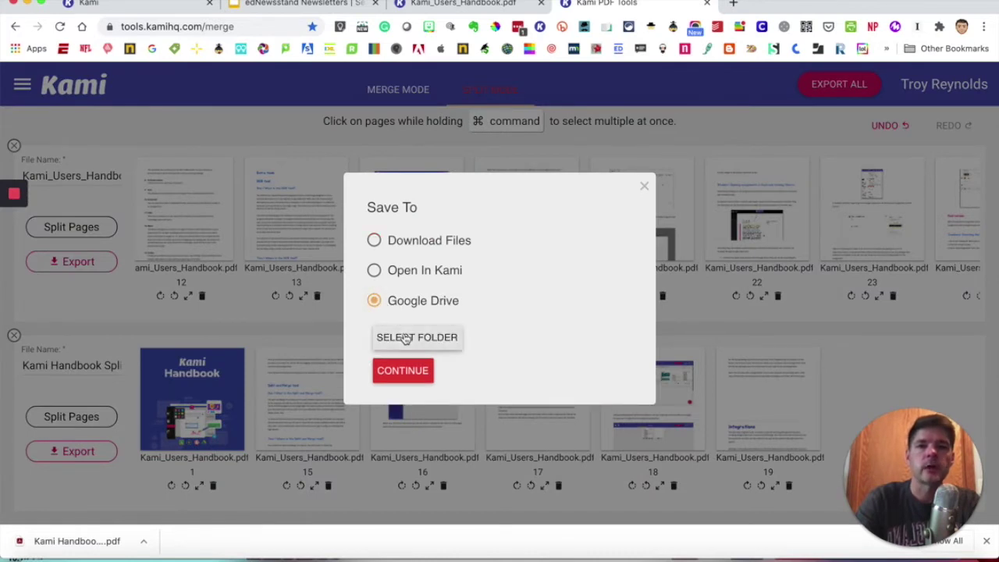
pyautogui.click(405, 337)
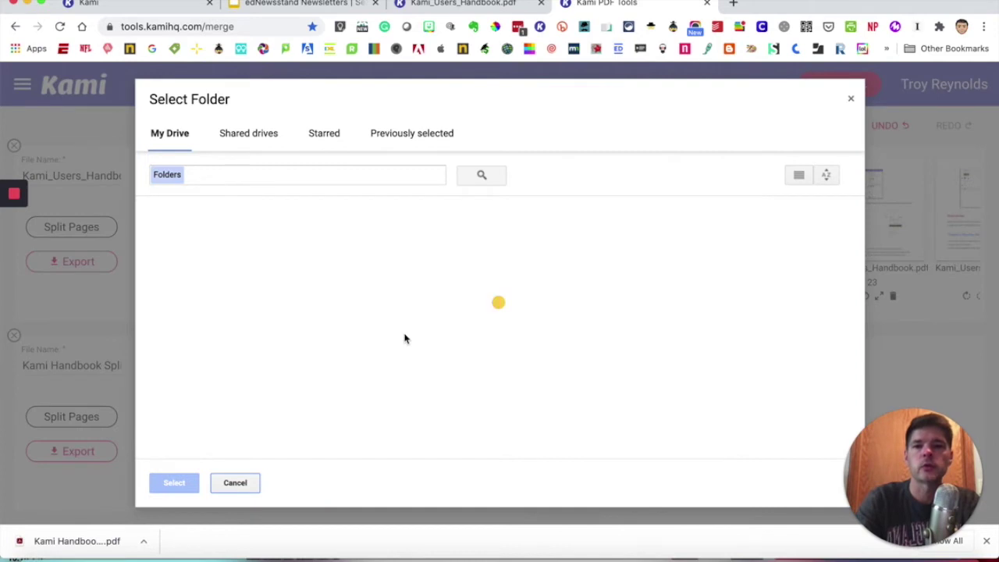
pyautogui.click(265, 183)
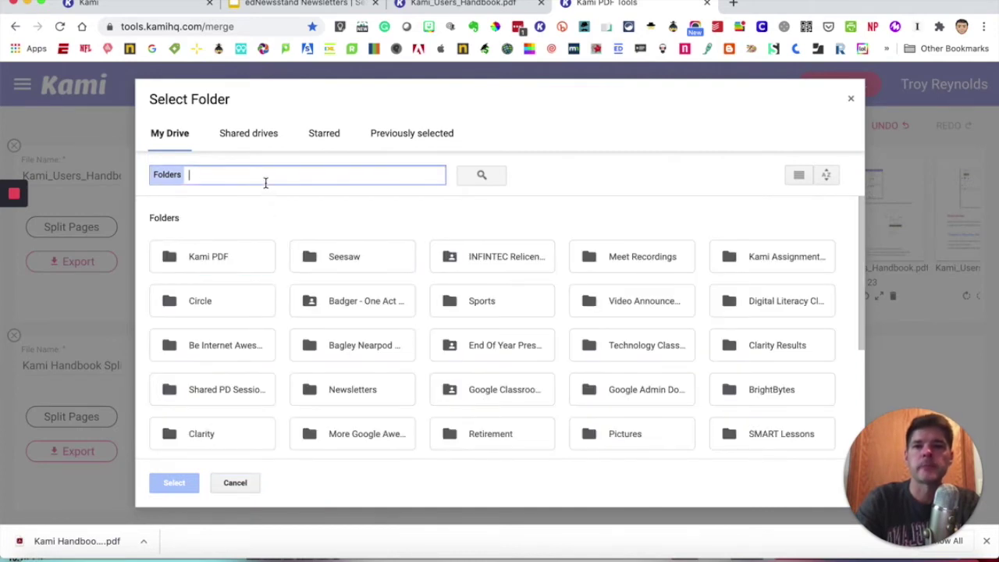
pyautogui.write('kami')
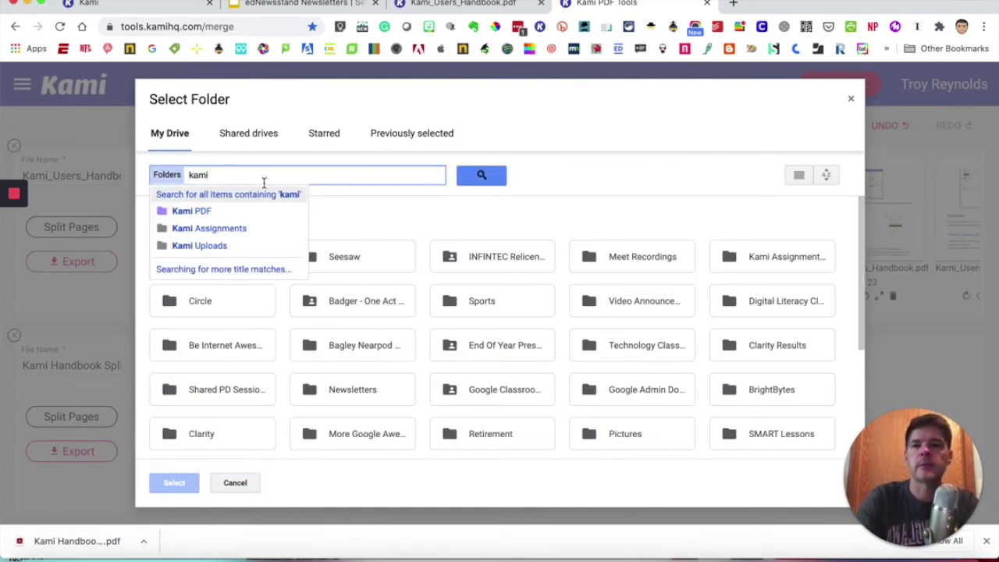
pyautogui.press('Return')
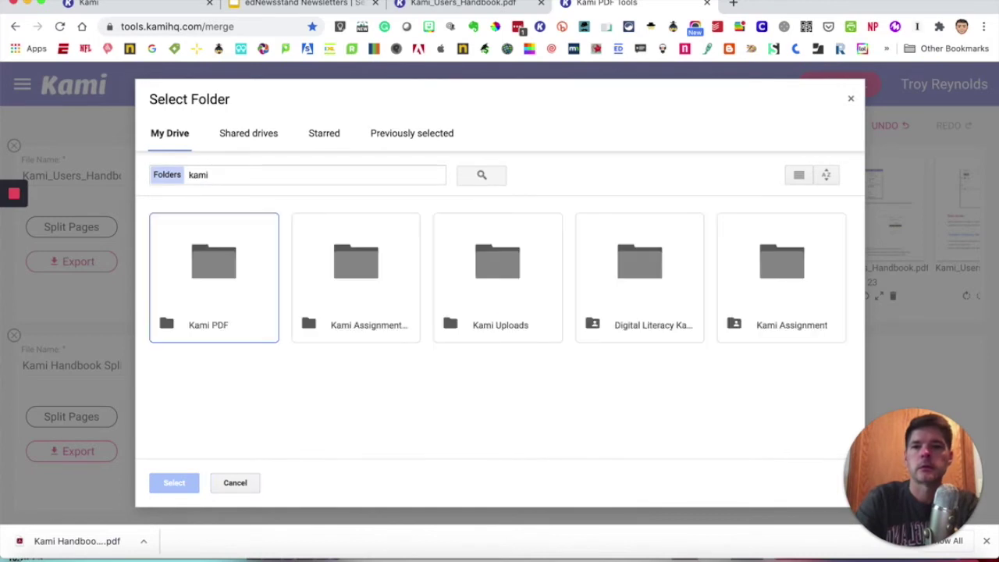
pyautogui.click(198, 301)
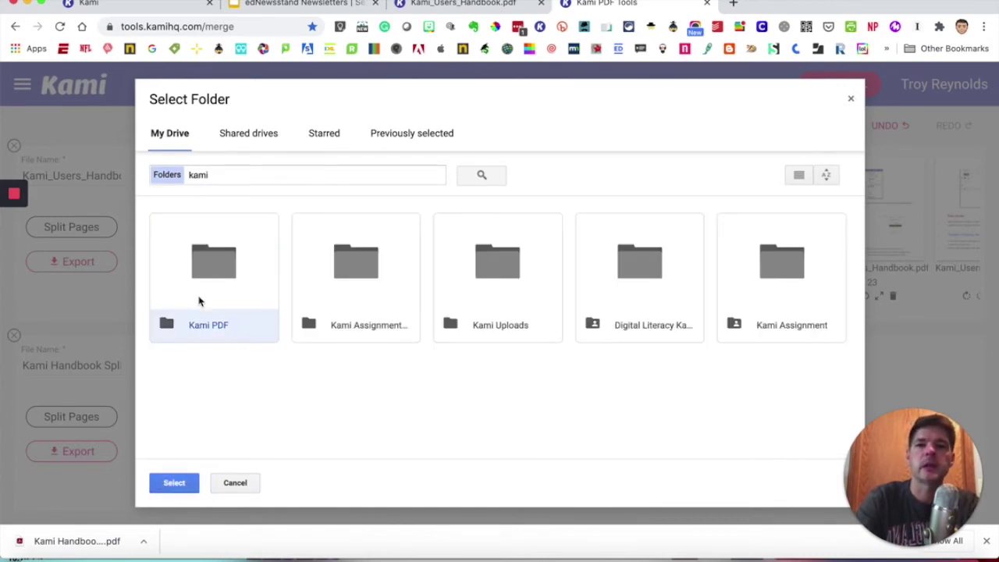
pyautogui.click(179, 483)
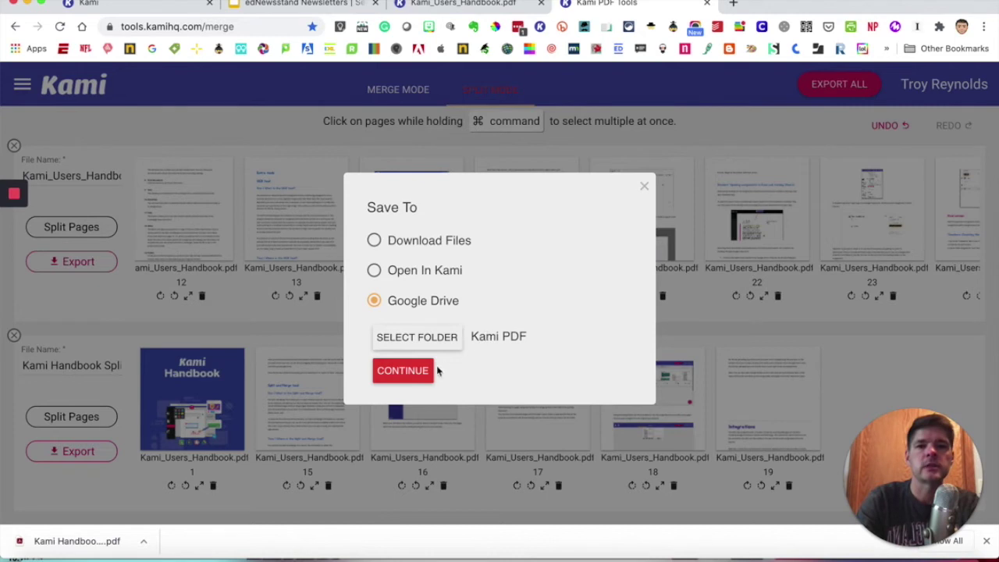
pyautogui.click(403, 371)
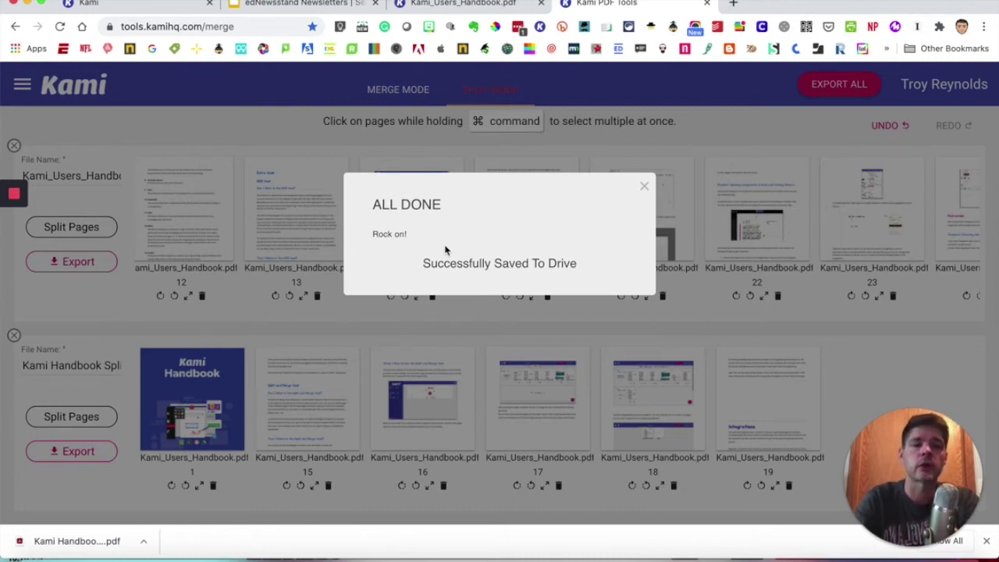
pyautogui.click(644, 186)
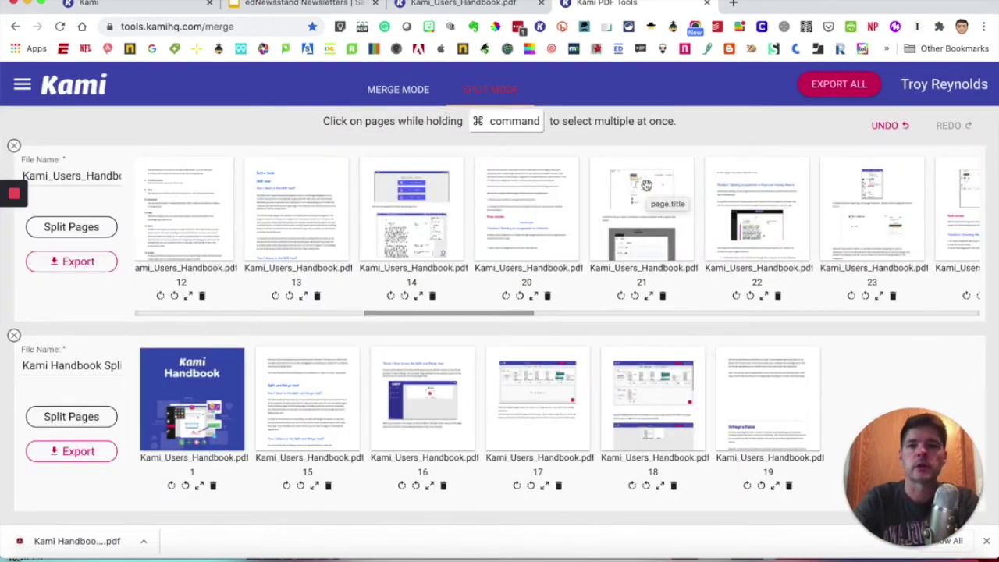
# Export all split documents as a downloaded zip instead of to Drive, then show Downloads.
pyautogui.click(835, 90)
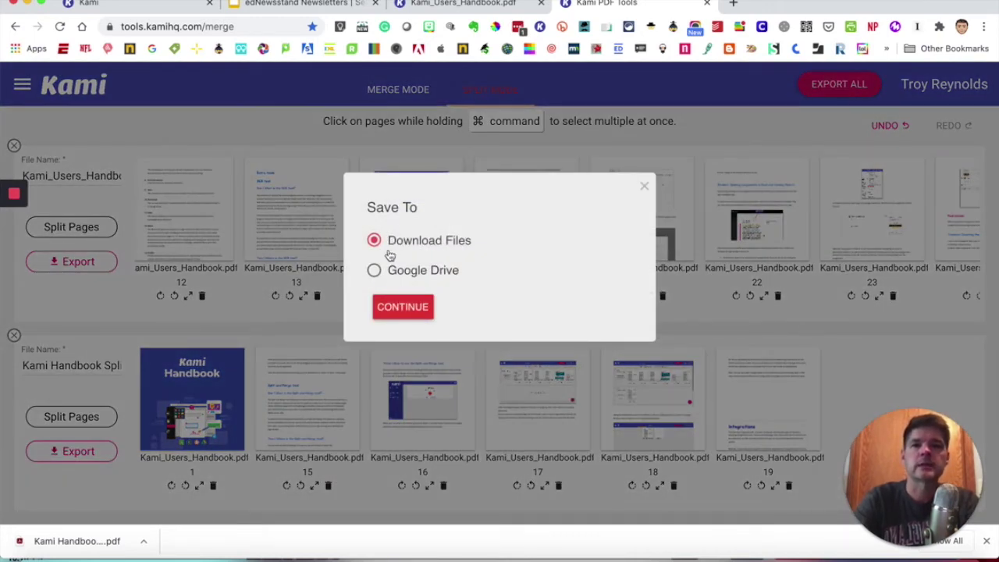
pyautogui.click(376, 273)
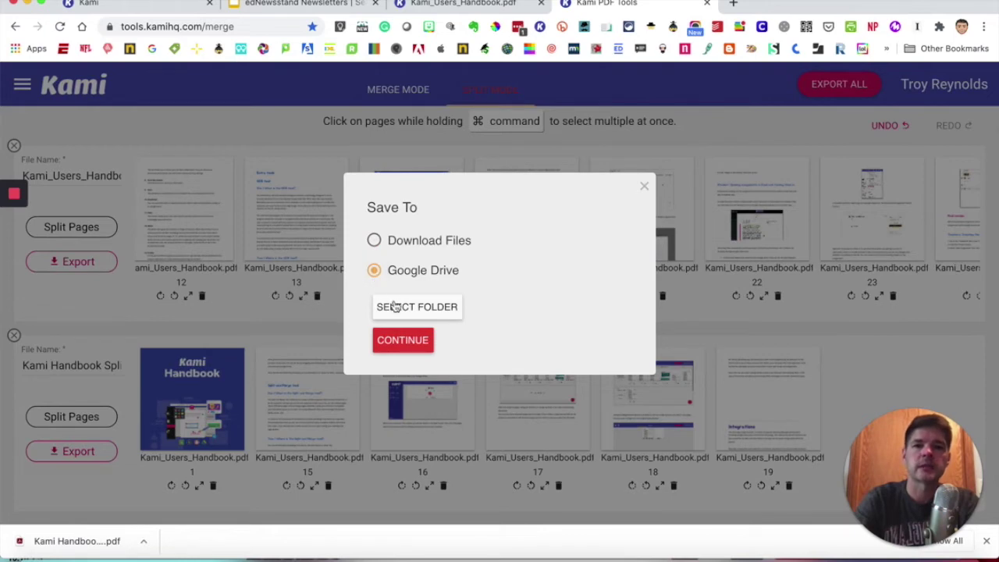
pyautogui.click(395, 306)
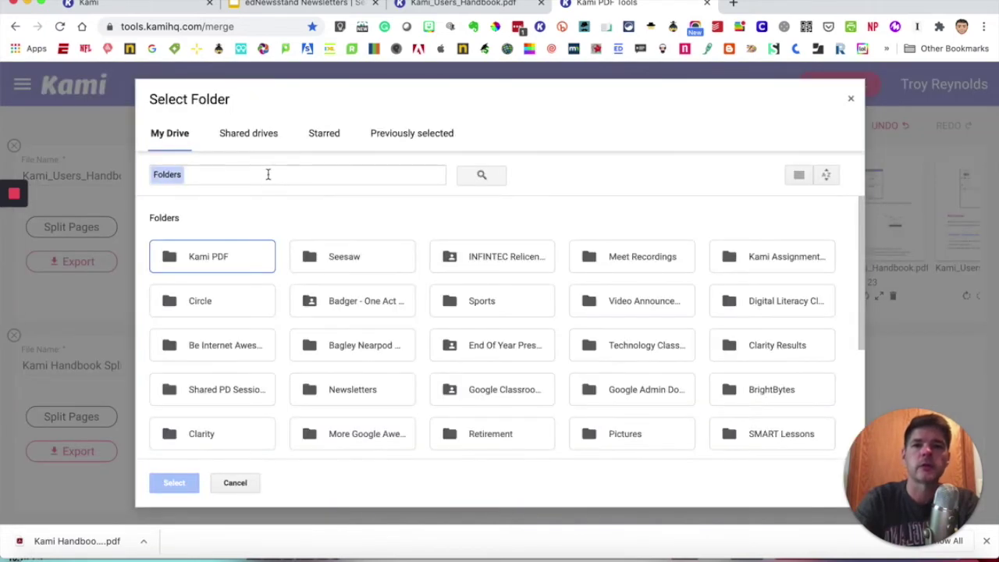
pyautogui.click(249, 262)
pyautogui.click(194, 482)
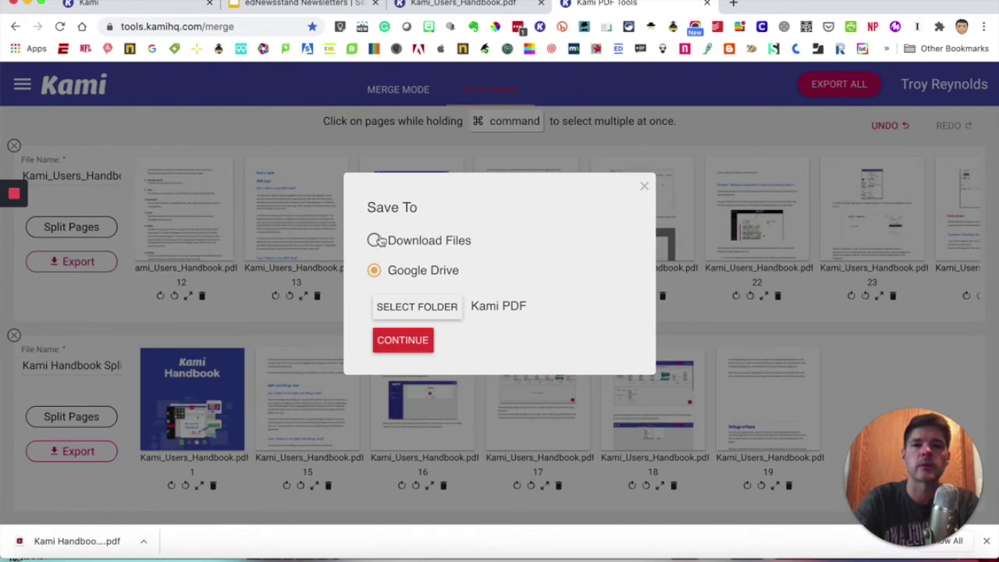
pyautogui.click(375, 241)
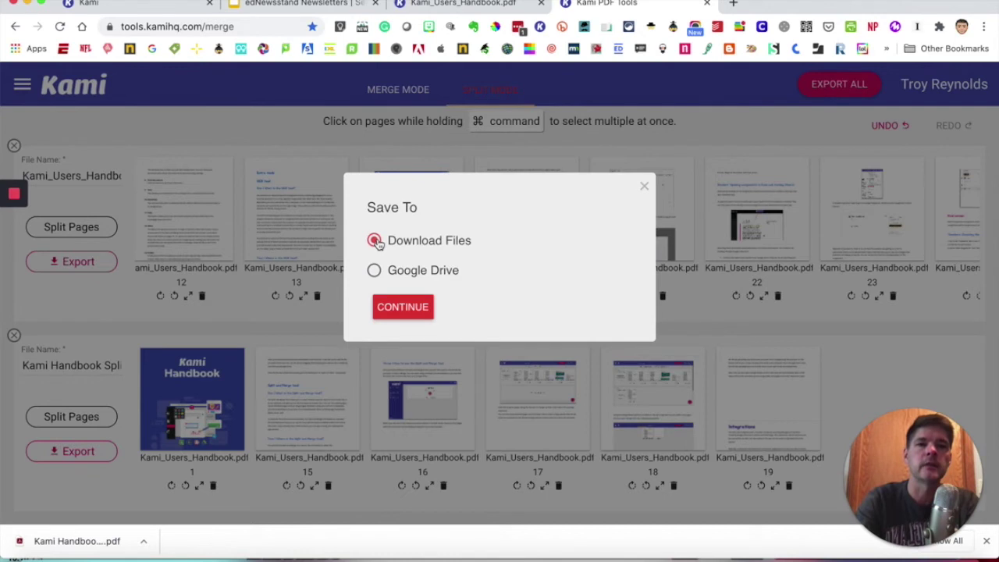
pyautogui.click(403, 307)
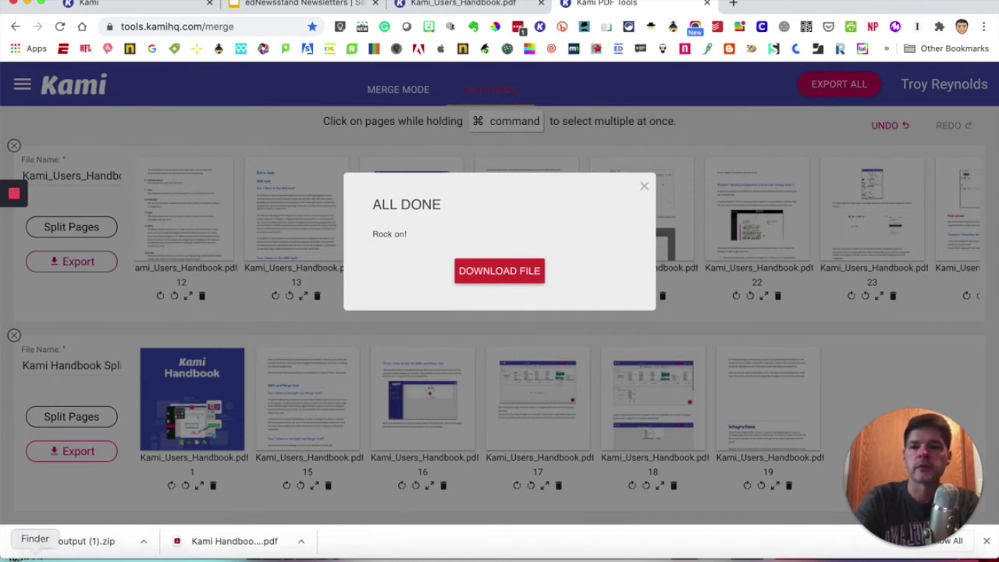
pyautogui.click(35, 556)
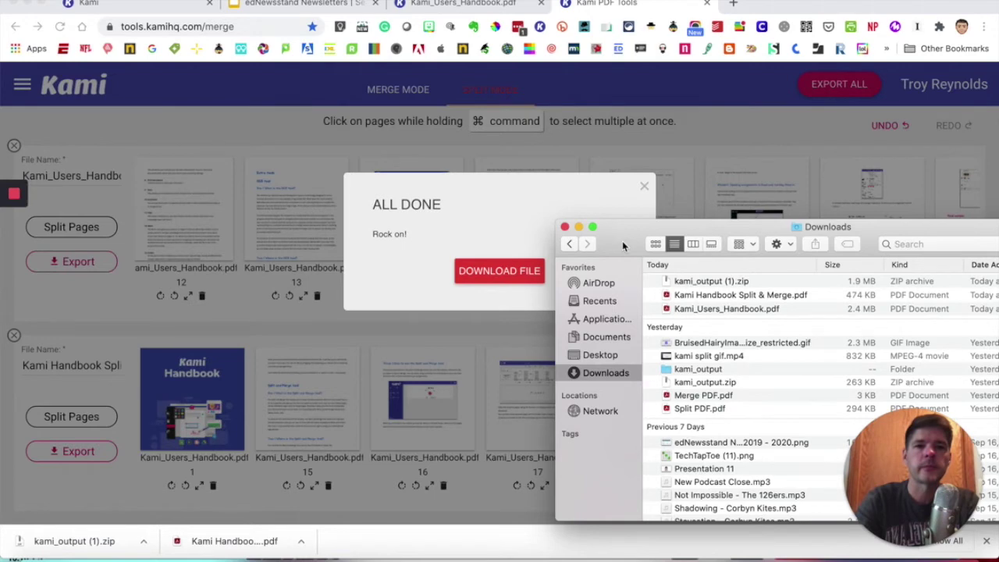
# Unzip kami_output (1).zip in Downloads and open the extracted folder holding both split PDFs.
pyautogui.moveTo(622, 240); pyautogui.dragTo(373, 92)
pyautogui.doubleClick(447, 130)
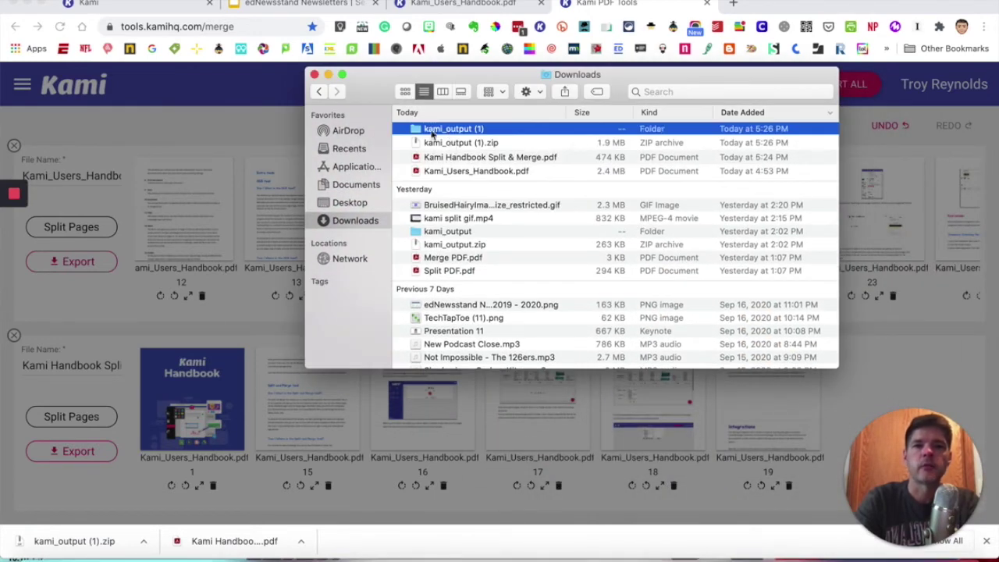
pyautogui.doubleClick(430, 132)
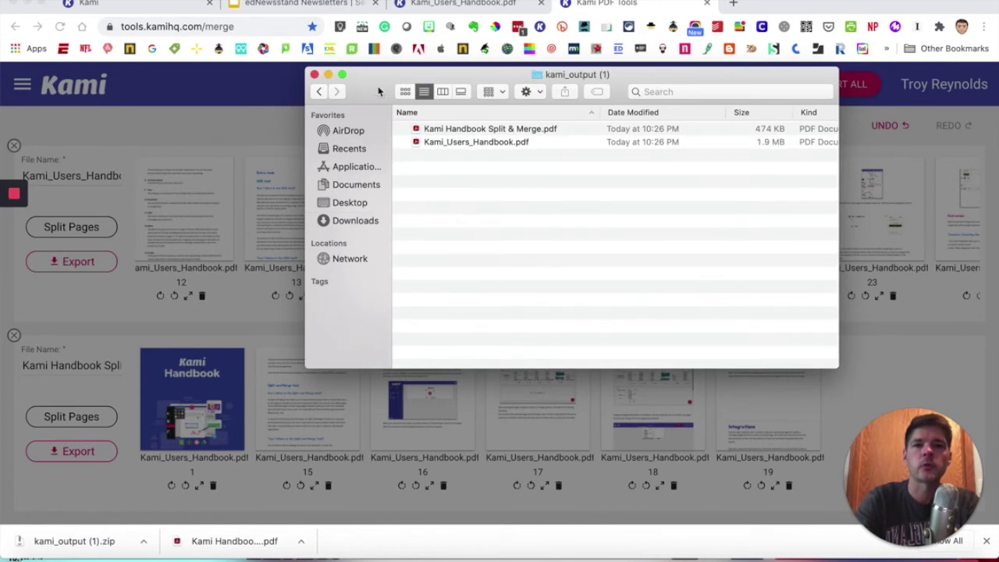
pyautogui.moveTo(379, 92); pyautogui.dragTo(304, 24)
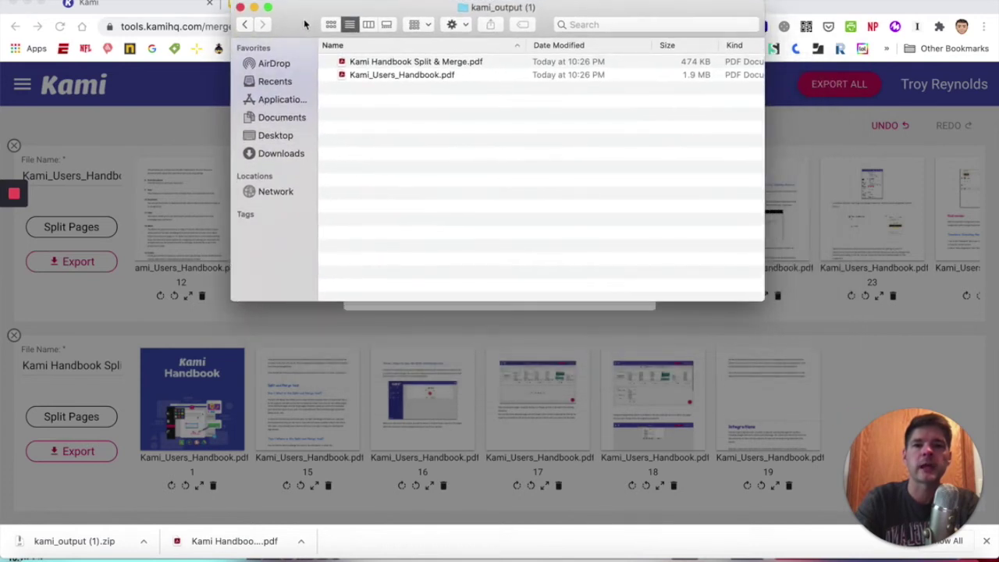
pyautogui.click(379, 77)
pyautogui.doubleClick(378, 77)
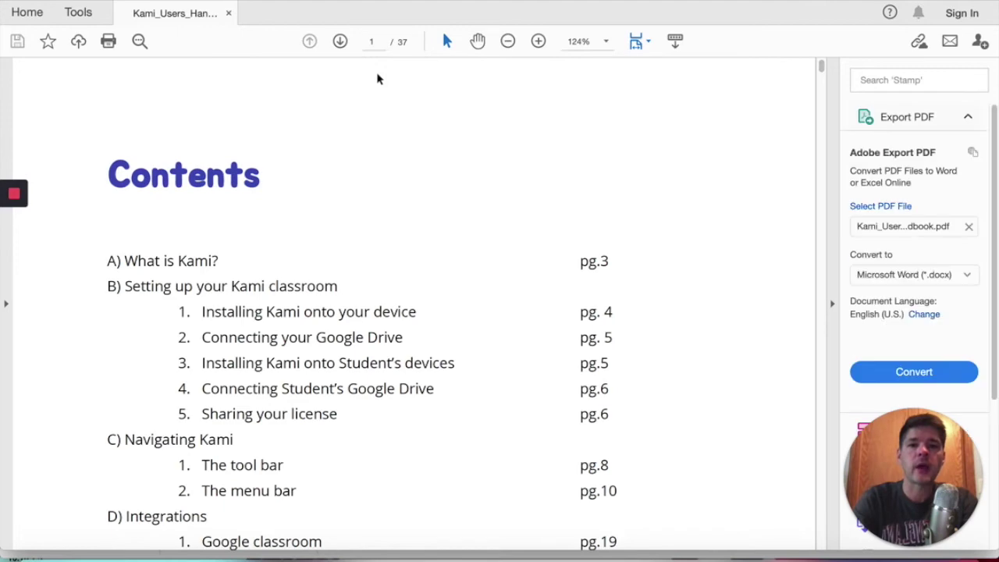
pyautogui.scroll(-15, 466, 225)
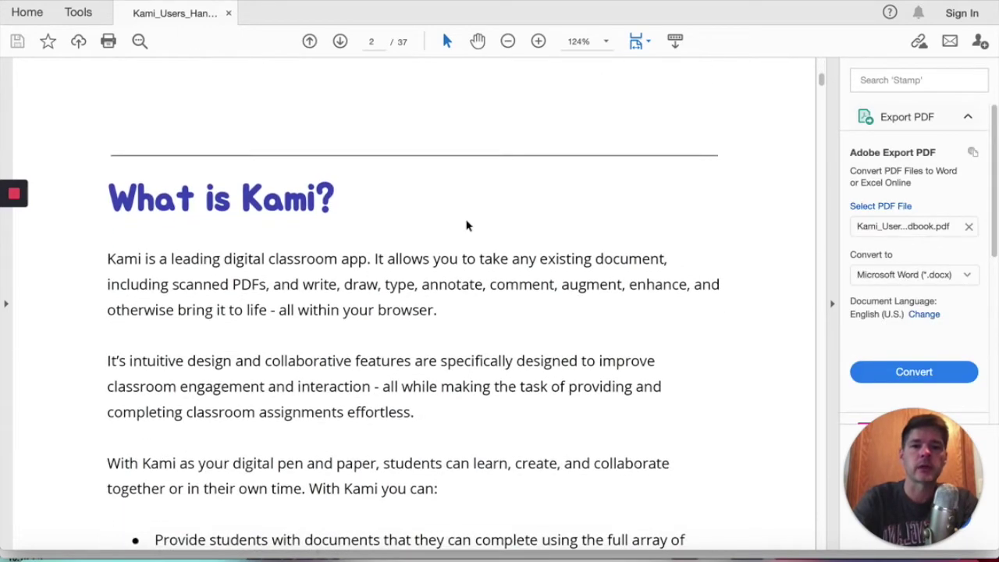
pyautogui.scroll(5, 466, 226)
pyautogui.scroll(10, 465, 225)
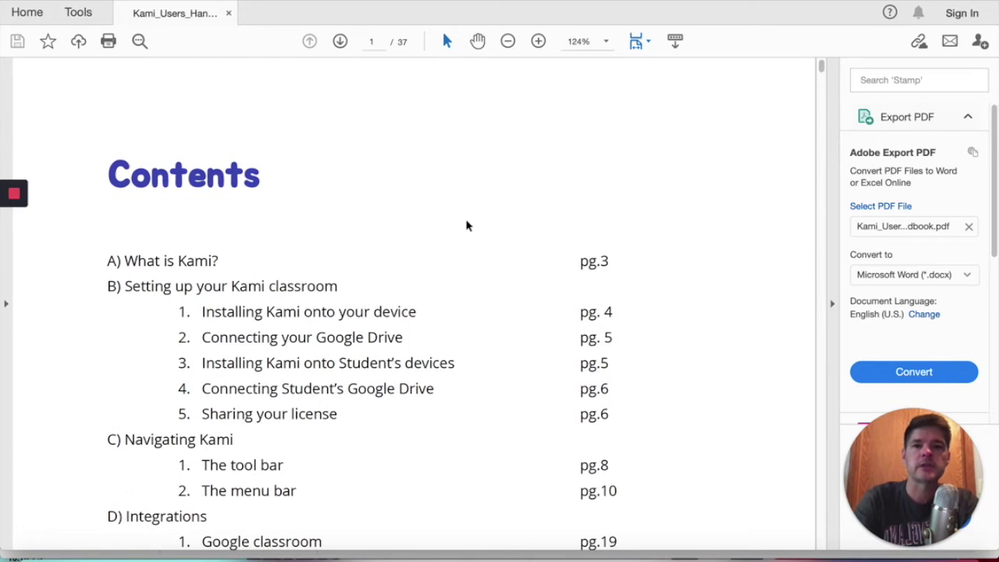
pyautogui.scroll(-10, 466, 225)
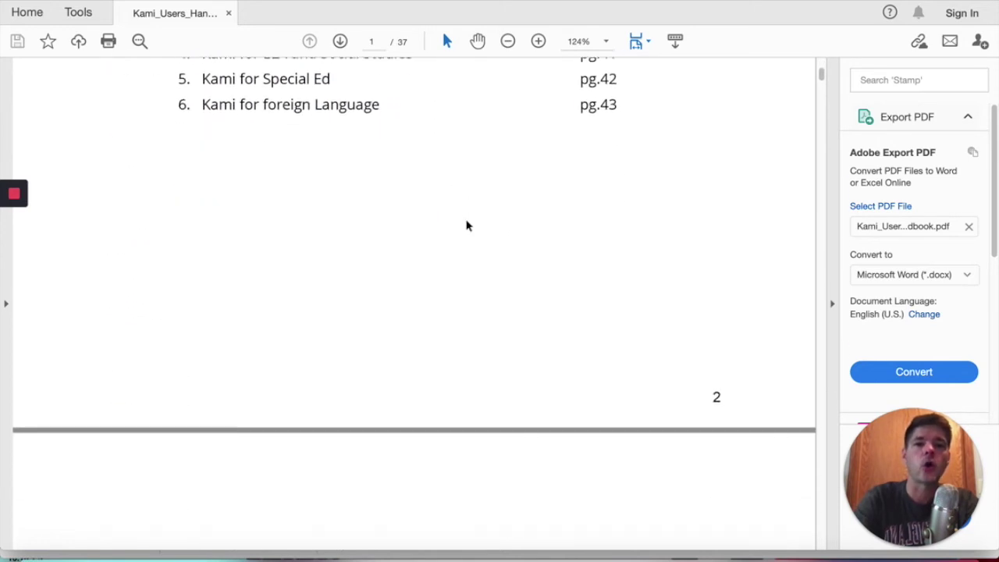
pyautogui.click(3, 2)
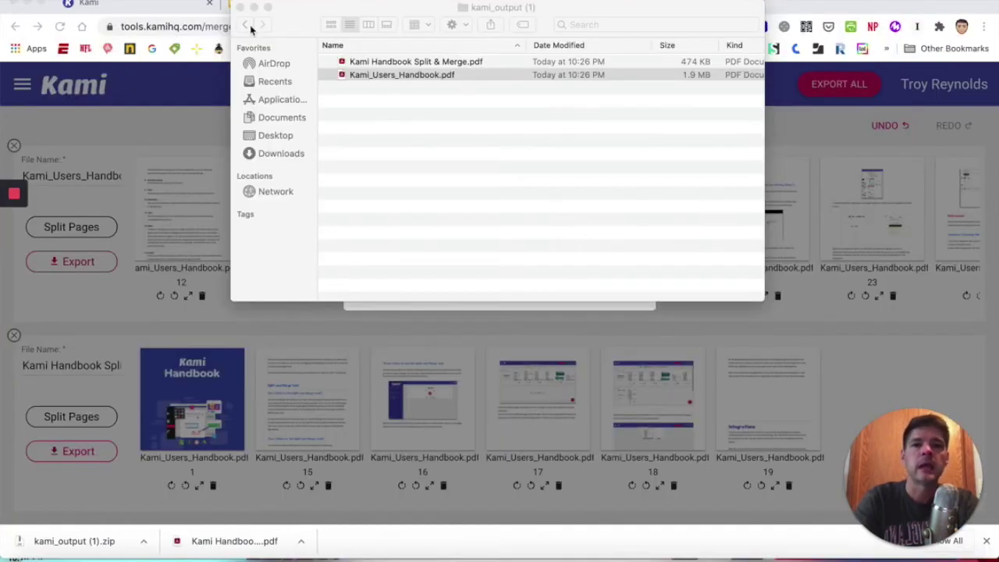
pyautogui.doubleClick(404, 62)
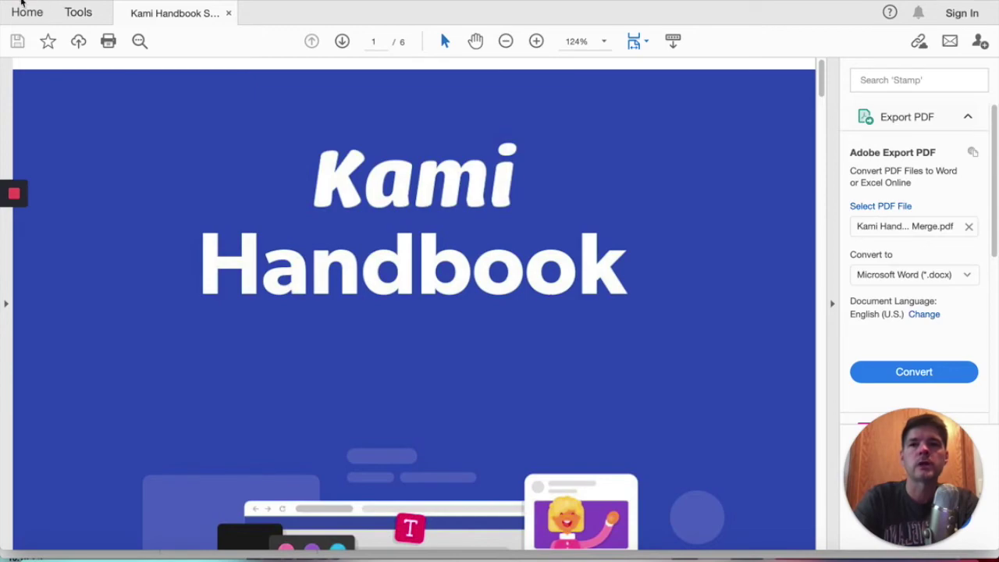
pyautogui.click(13, 3)
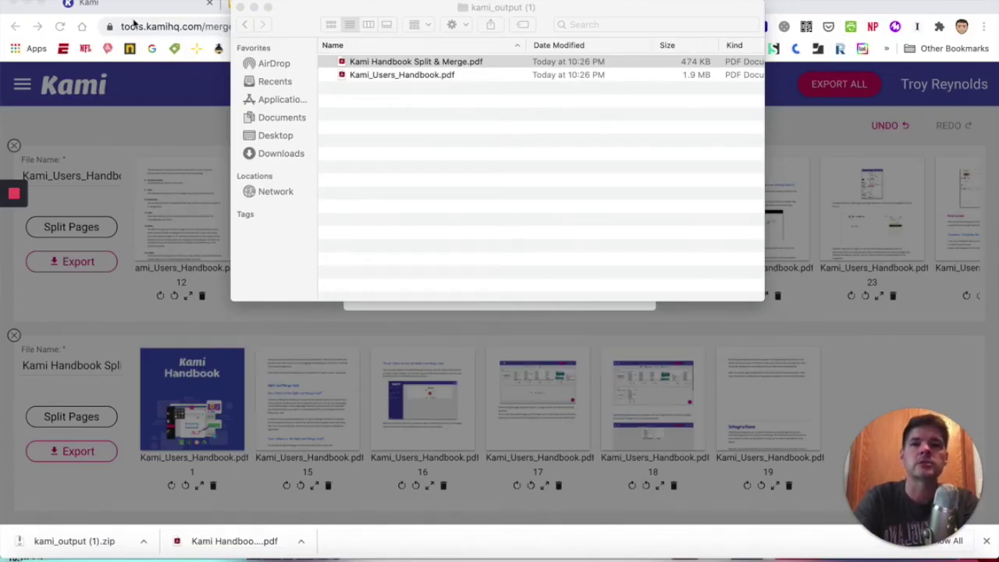
# Close the kami_output (1) folder window and dismiss Kami's completion message.
pyautogui.click(240, 7)
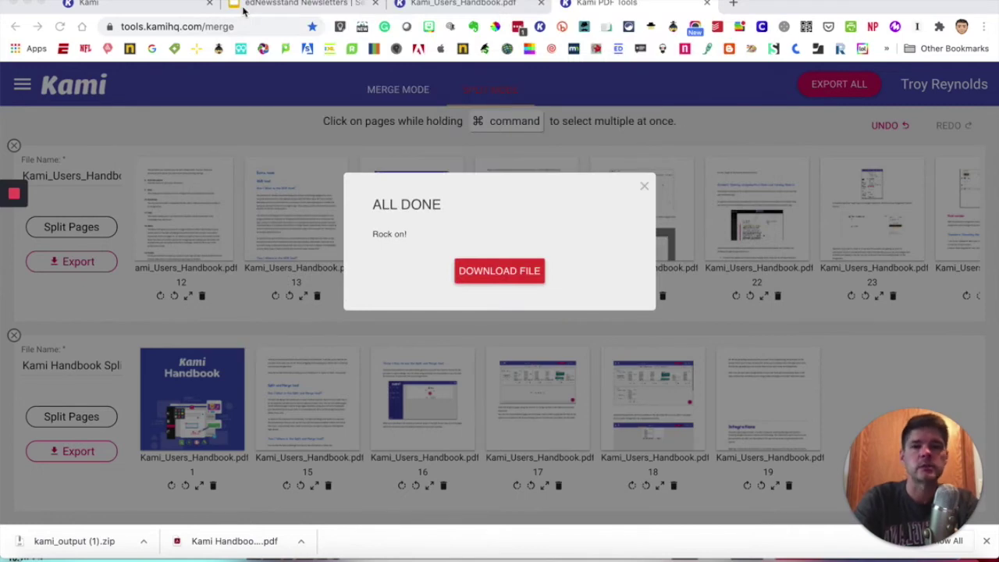
pyautogui.click(644, 186)
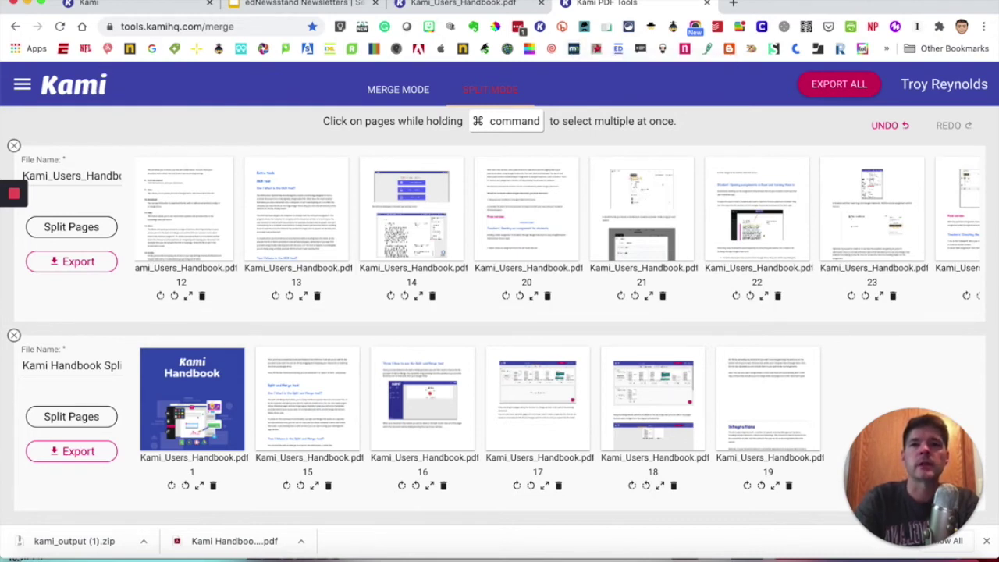
# Close the old split-and-merge and handbook tabs and start a fresh Split & Merge tool.
pyautogui.click(707, 3)
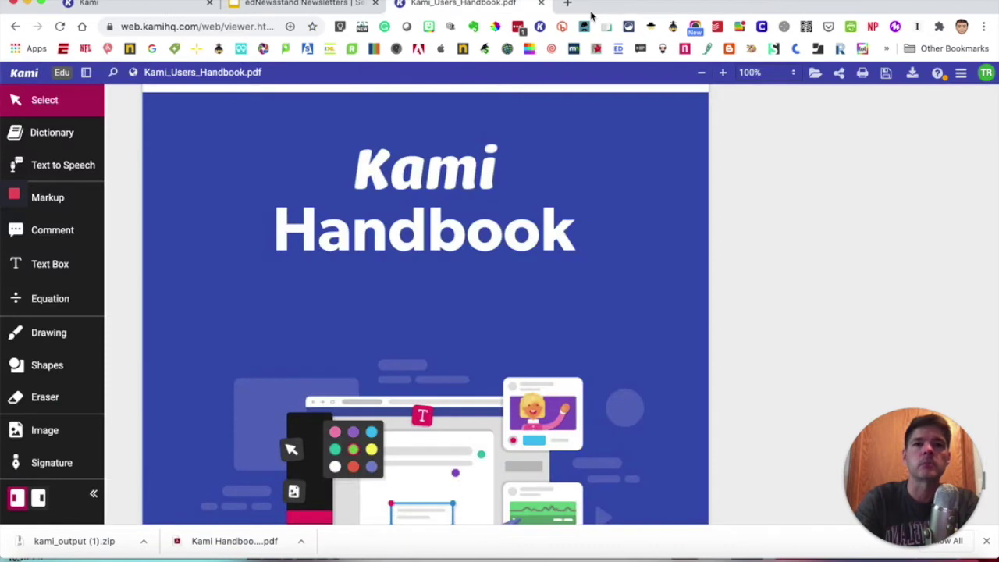
pyautogui.click(541, 4)
pyautogui.click(125, 6)
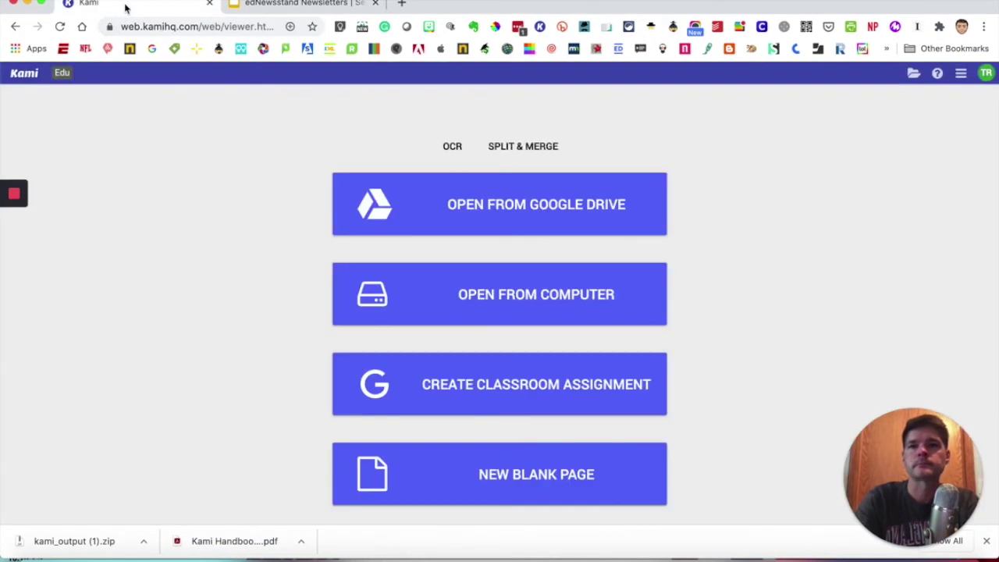
pyautogui.click(507, 150)
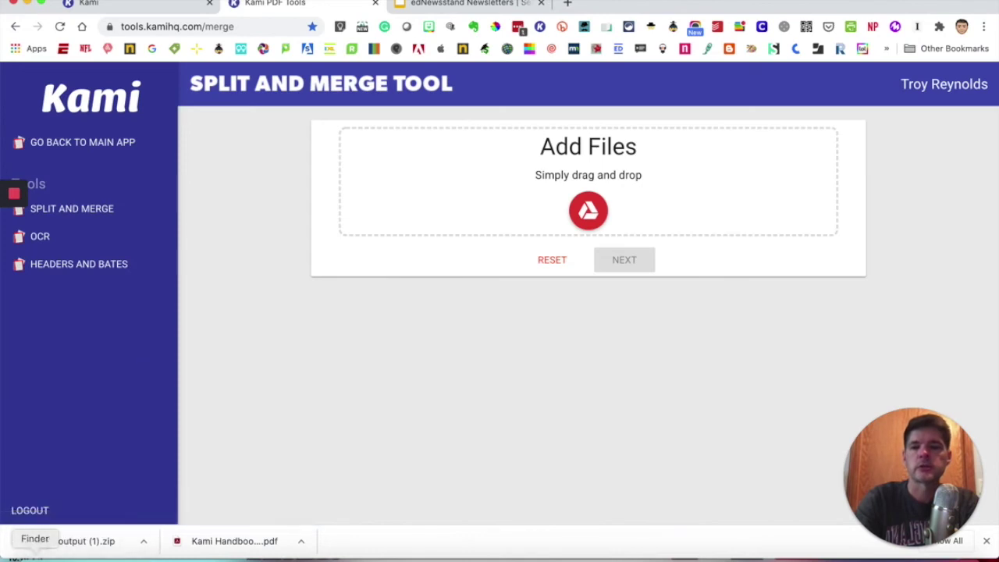
# Add Merge PDF.pdf and Kami Handbook Split & Merge.pdf from Downloads, then continue.
pyautogui.click(500, 187)
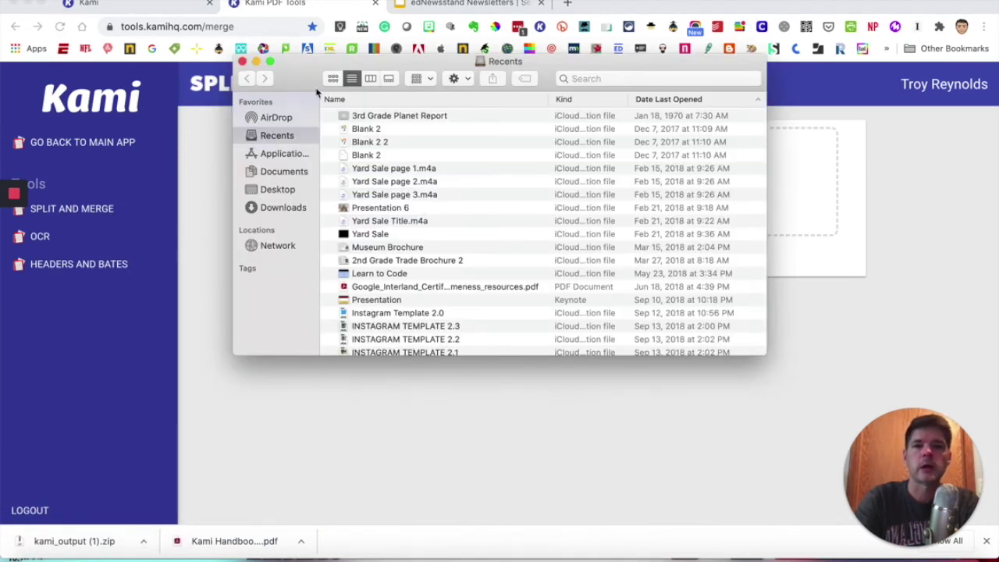
pyautogui.moveTo(316, 92); pyautogui.dragTo(759, 238)
pyautogui.click(724, 353)
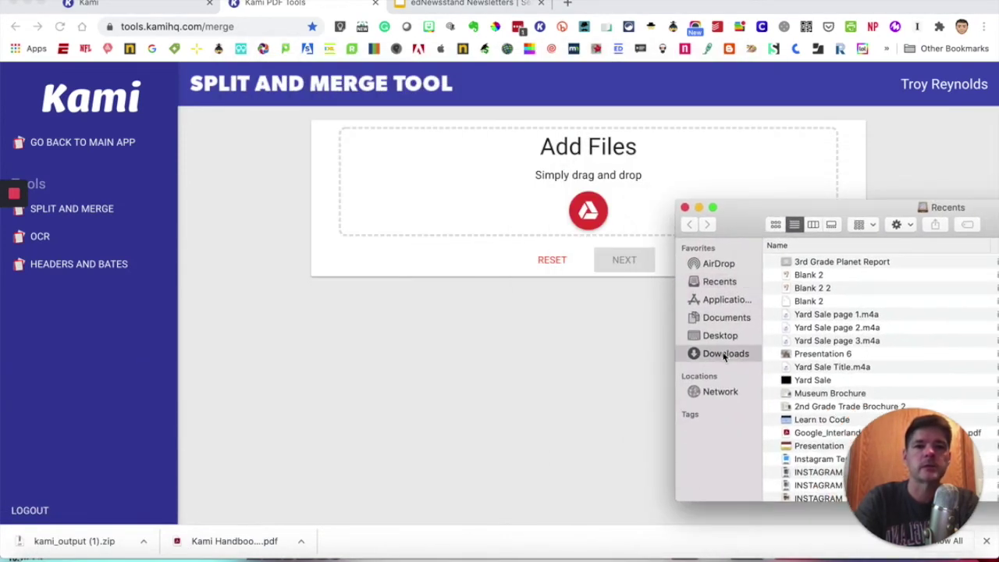
pyautogui.moveTo(747, 205); pyautogui.dragTo(775, 183)
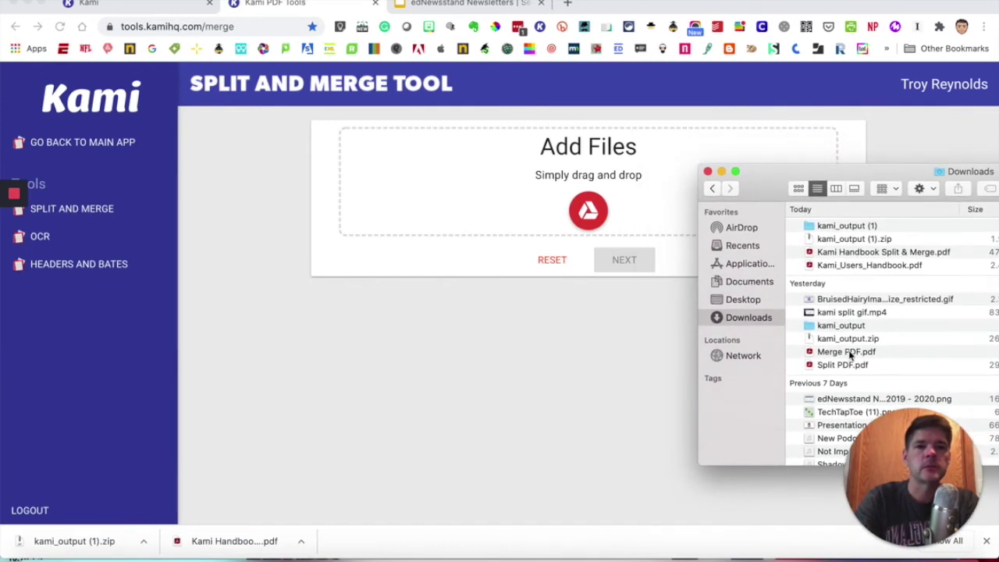
pyautogui.moveTo(851, 355); pyautogui.dragTo(589, 191)
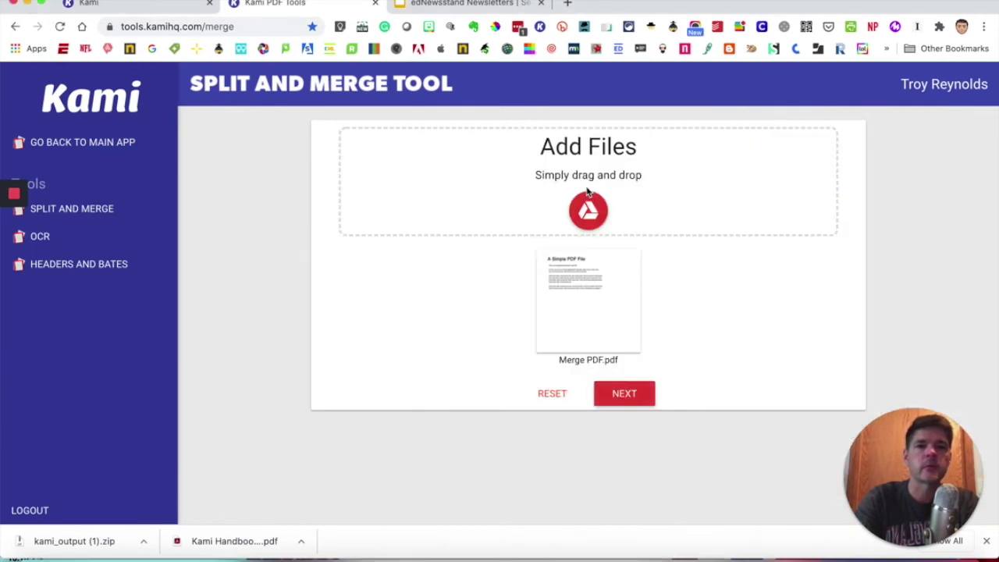
pyautogui.click(33, 555)
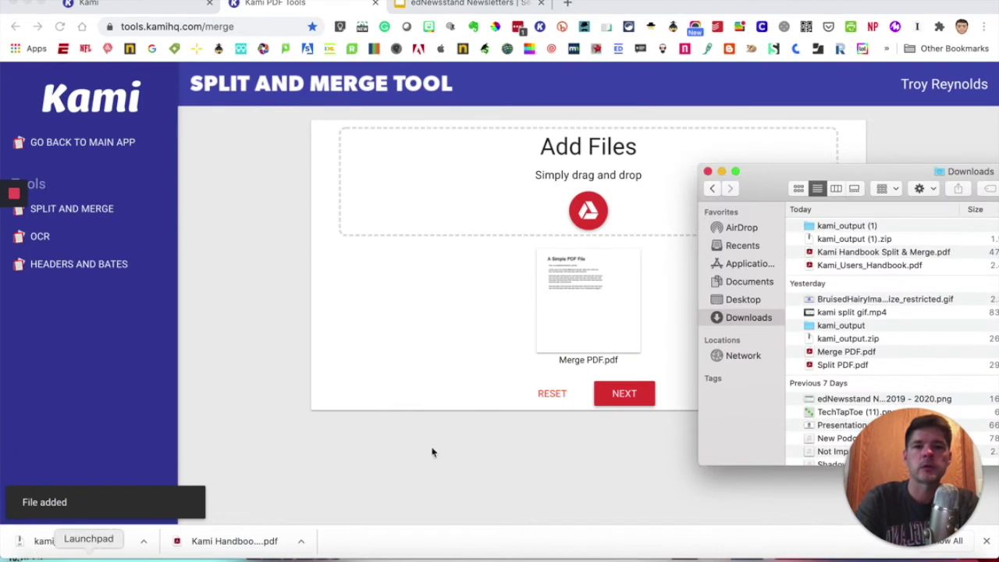
pyautogui.click(851, 266)
pyautogui.click(849, 253)
pyautogui.moveTo(849, 255); pyautogui.dragTo(600, 206)
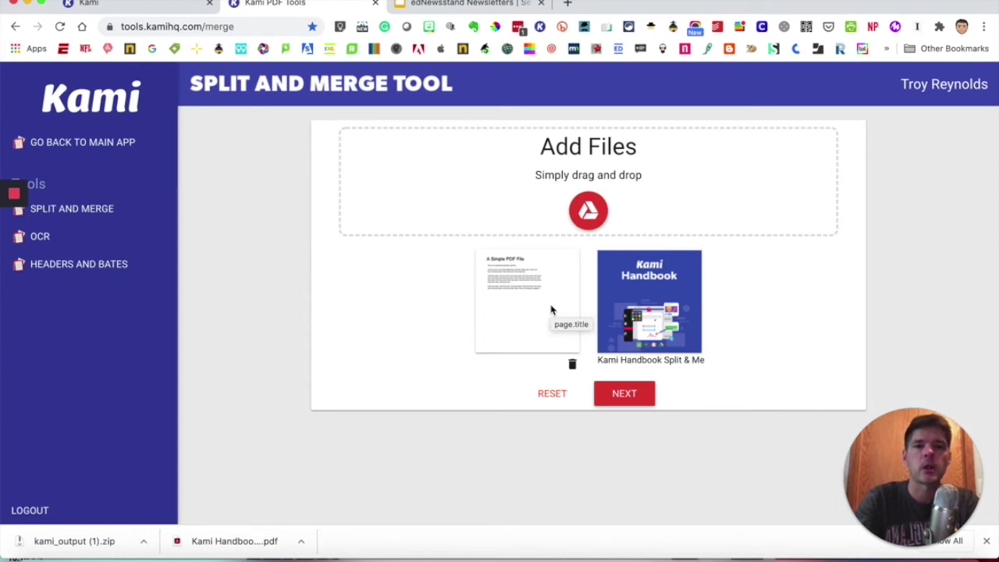
pyautogui.click(633, 397)
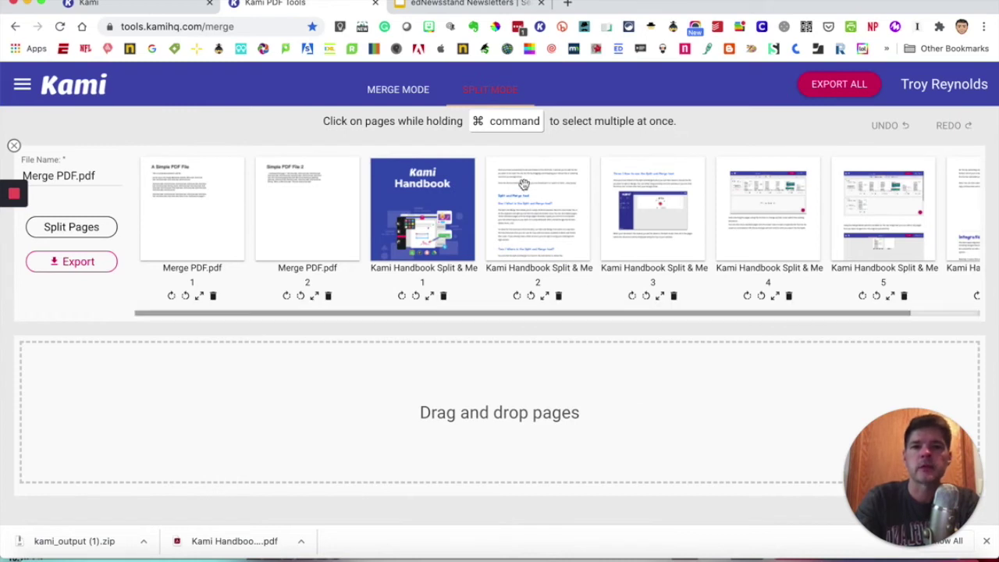
# Move the Kami Handbook cover to the front and Merge PDF.pdf page 2 to the end.
pyautogui.moveTo(371, 209); pyautogui.dragTo(192, 209)
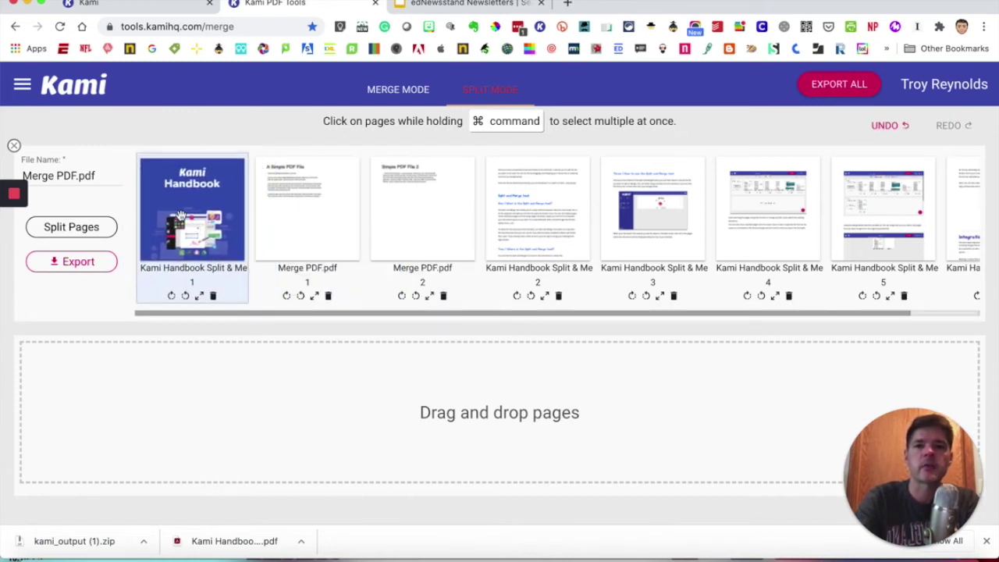
pyautogui.click(420, 202)
pyautogui.moveTo(420, 202); pyautogui.dragTo(954, 203)
pyautogui.hscroll(2, 867, 216)
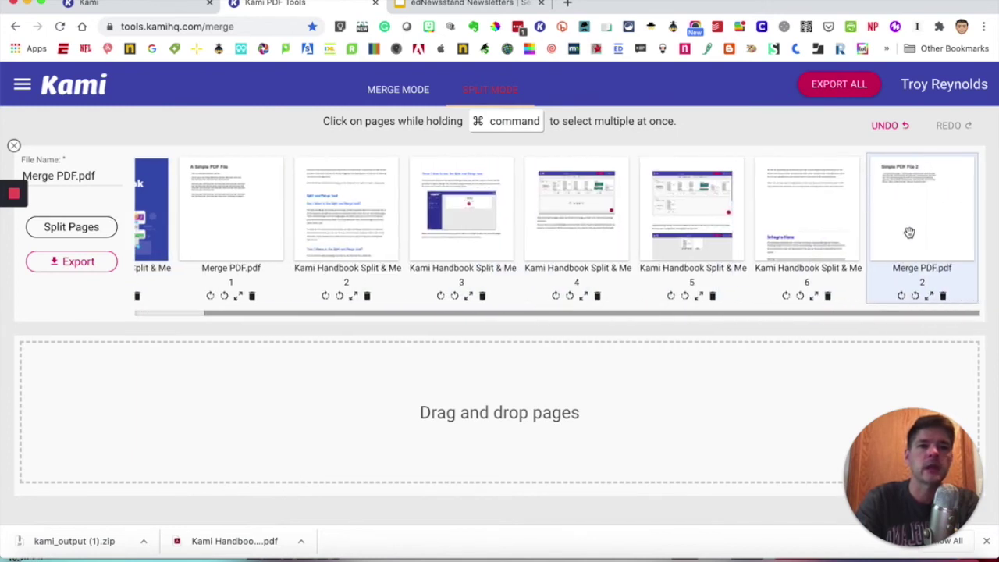
pyautogui.hscroll(-2, 802, 249)
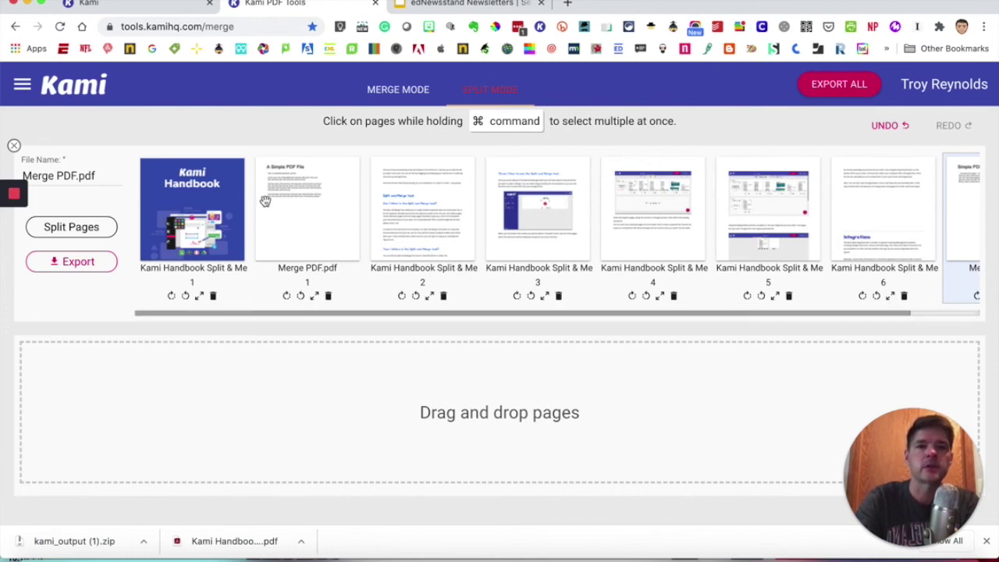
pyautogui.click(92, 270)
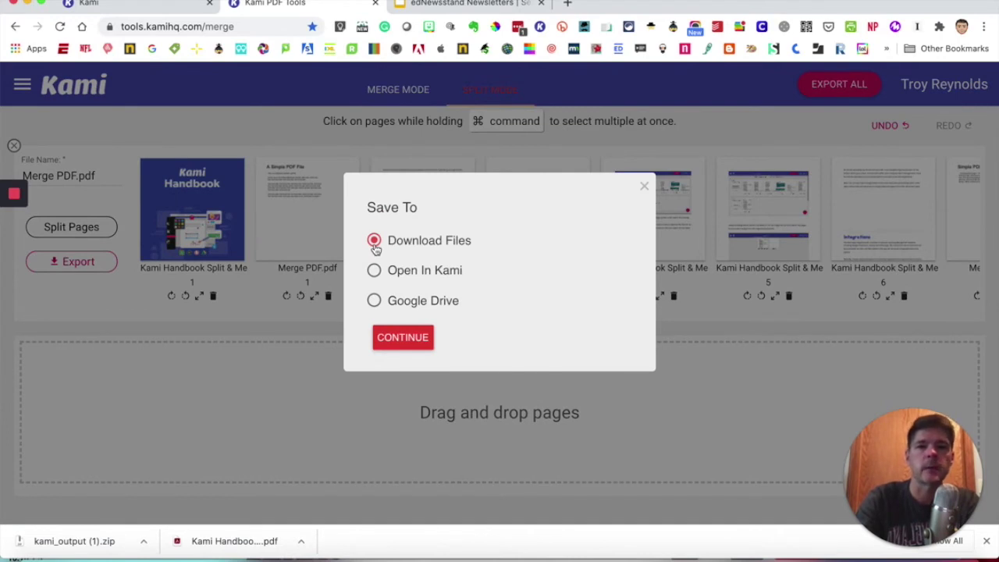
pyautogui.click(414, 271)
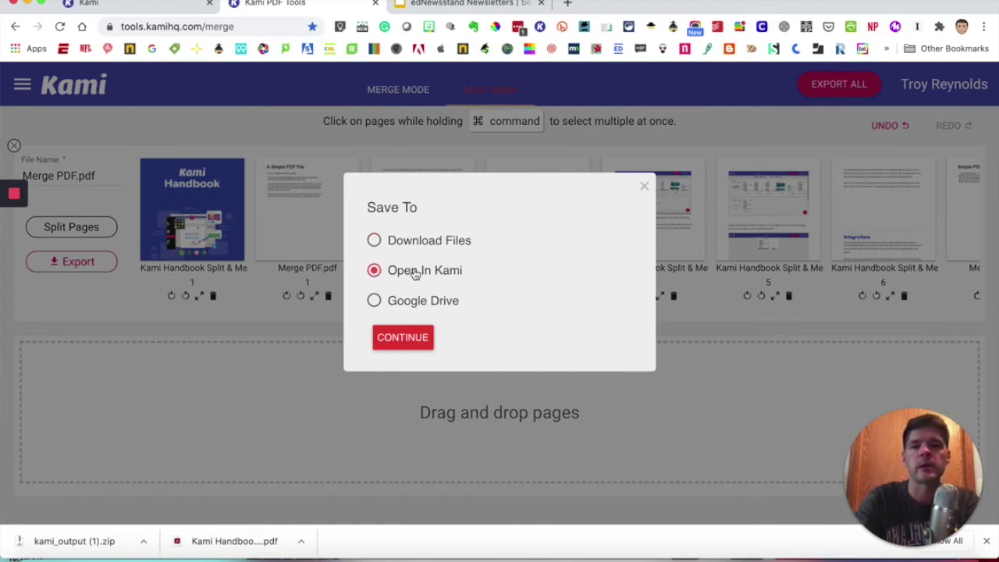
pyautogui.click(421, 300)
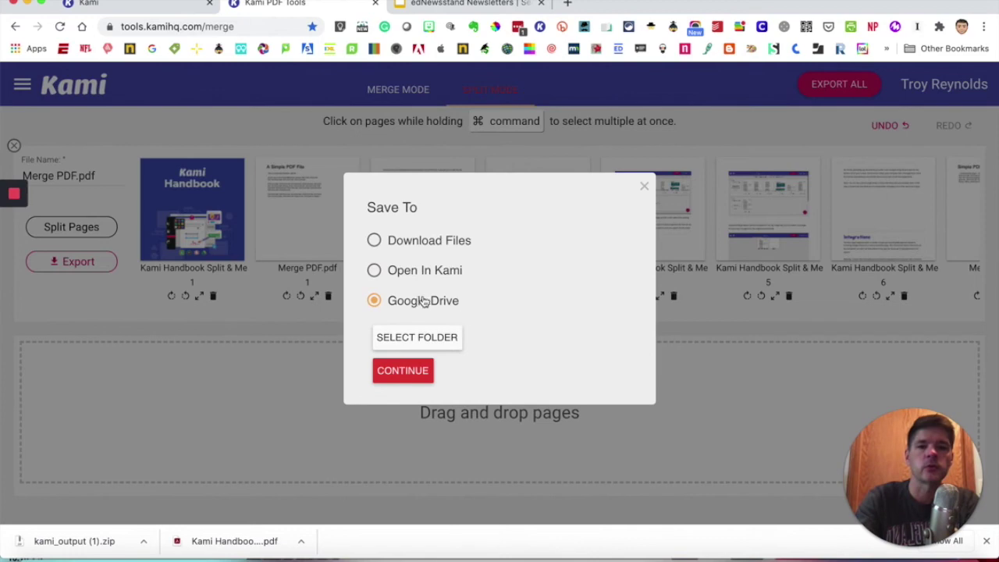
pyautogui.click(645, 187)
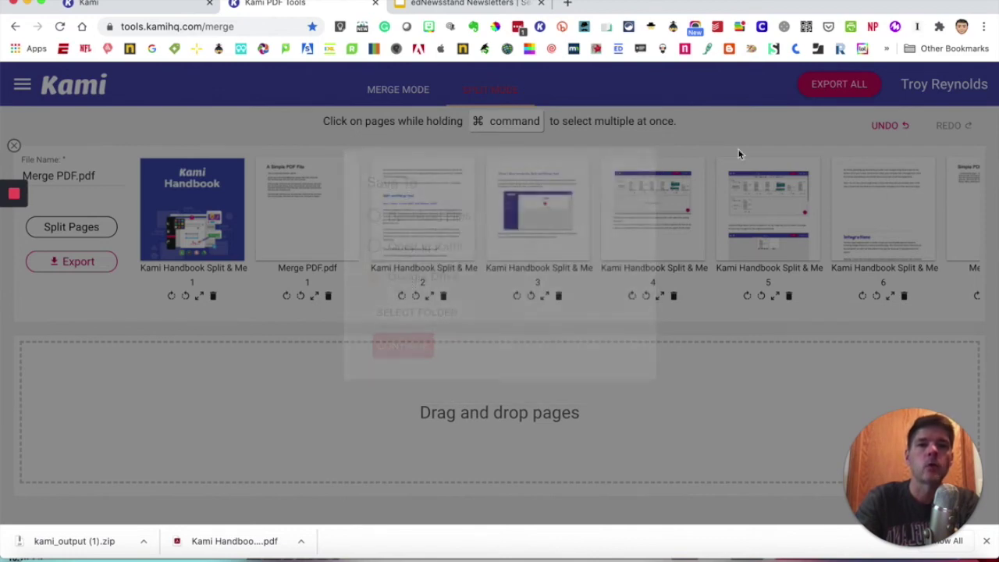
pyautogui.click(843, 86)
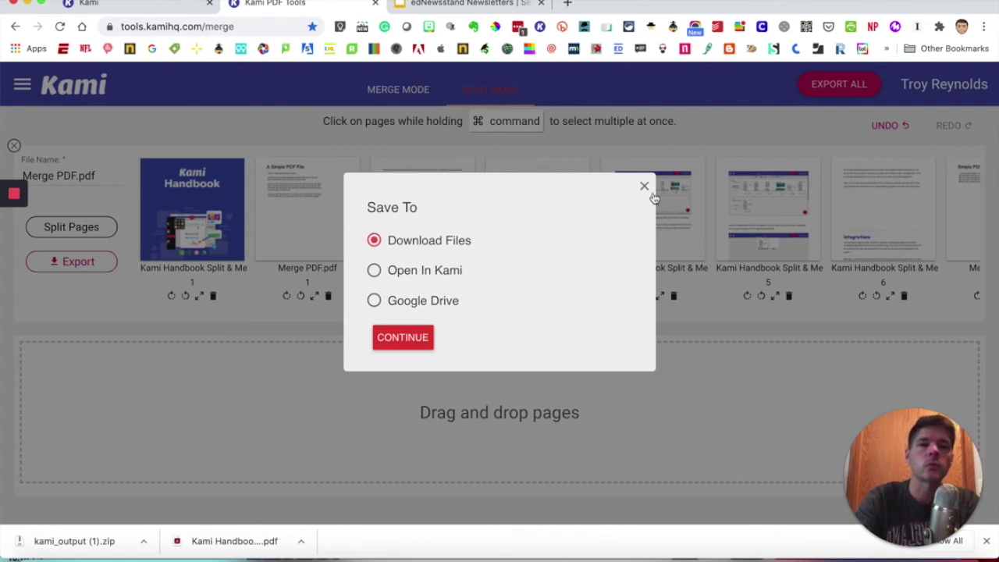
pyautogui.click(645, 187)
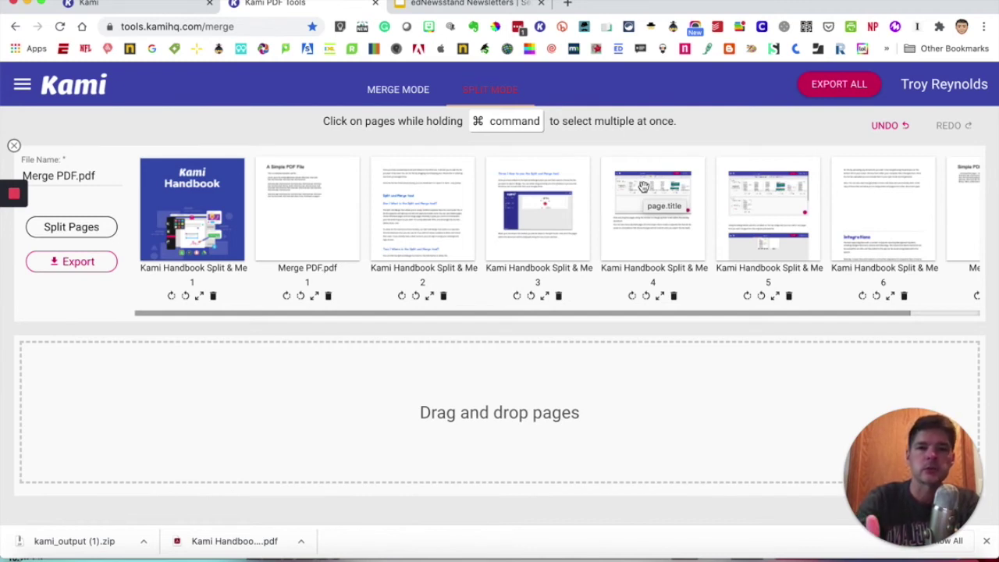
# Move the handbook cover, Merge PDF.pdf page 1 and handbook page 5 into a second file.
pyautogui.moveTo(208, 210); pyautogui.dragTo(205, 352)
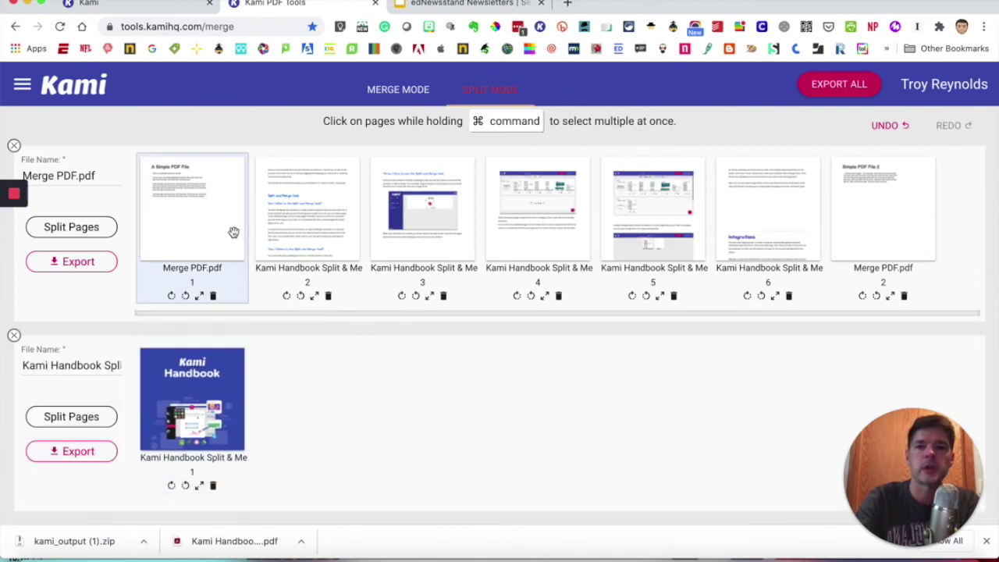
pyautogui.moveTo(232, 232); pyautogui.dragTo(346, 423)
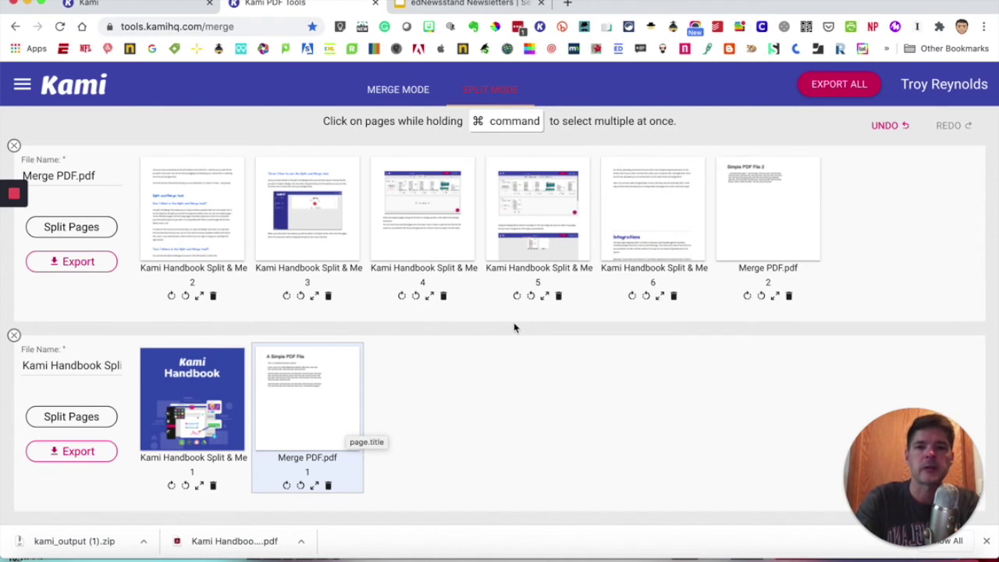
pyautogui.moveTo(530, 219); pyautogui.dragTo(421, 373)
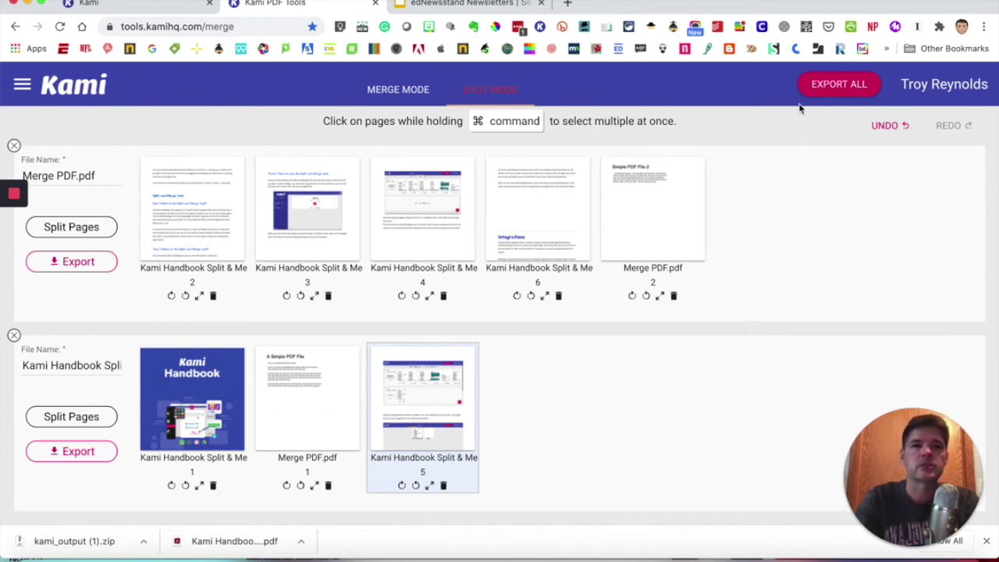
# View the Export All options for both files, then close them without exporting.
pyautogui.click(75, 369)
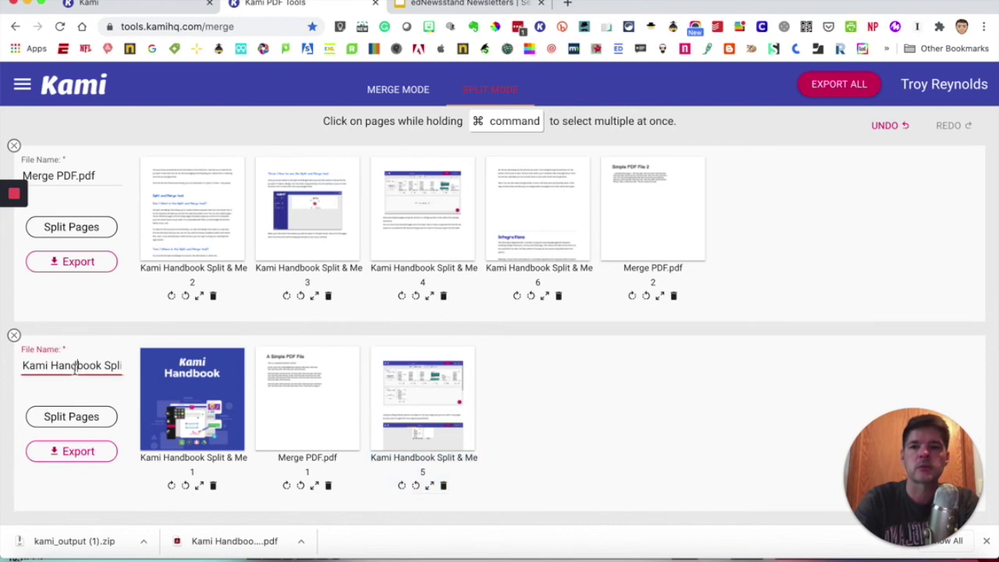
pyautogui.click(826, 92)
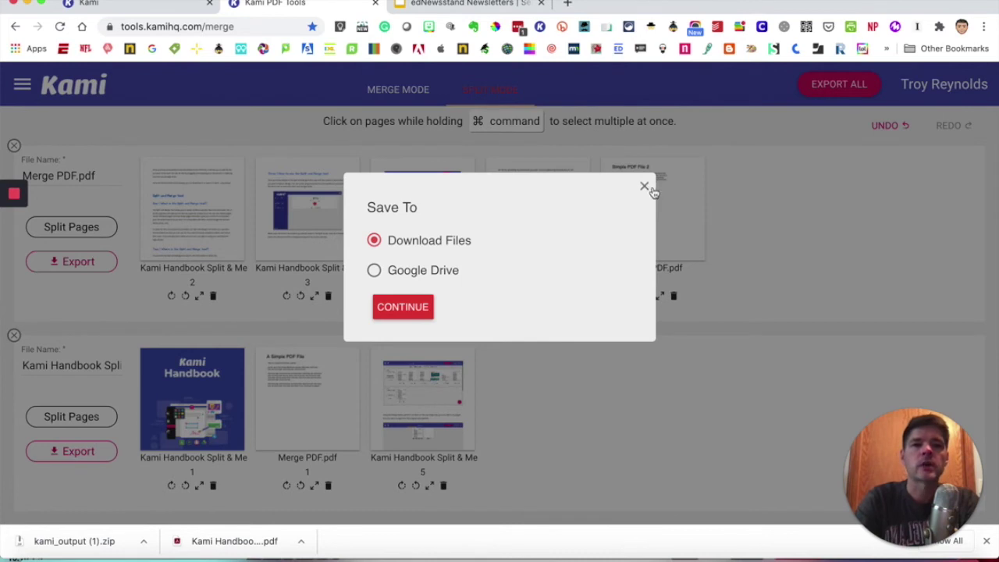
pyautogui.click(646, 187)
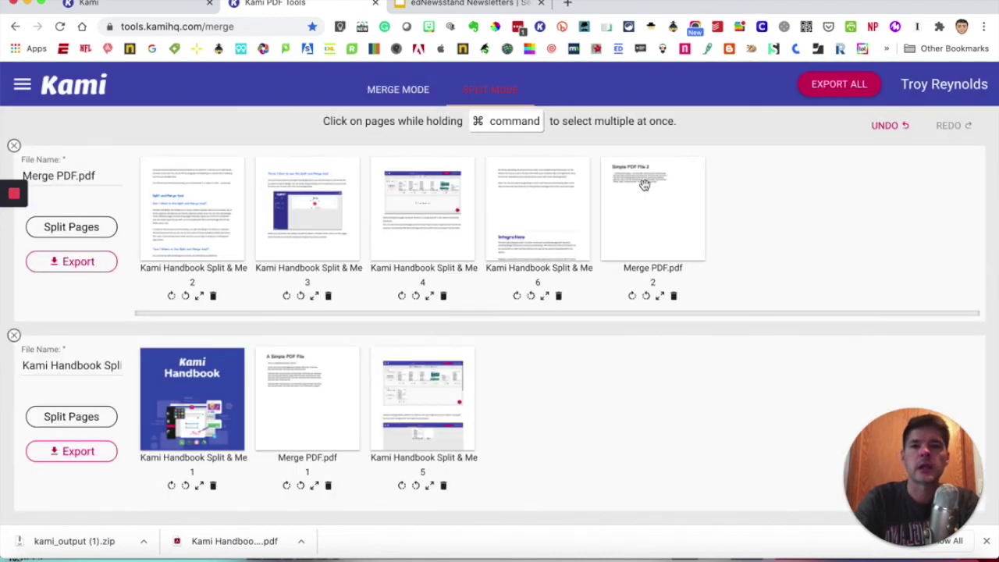